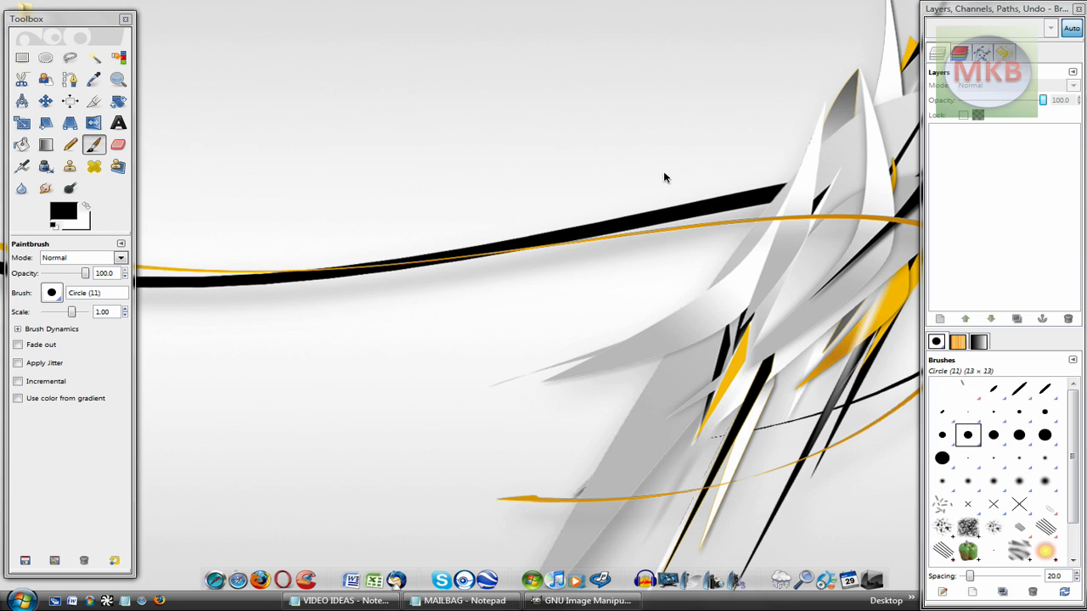
- Restore the minimized, still-empty GIMP image window from the Windows taskbar
{"action": "left_click", "coordinate": [586, 600]}
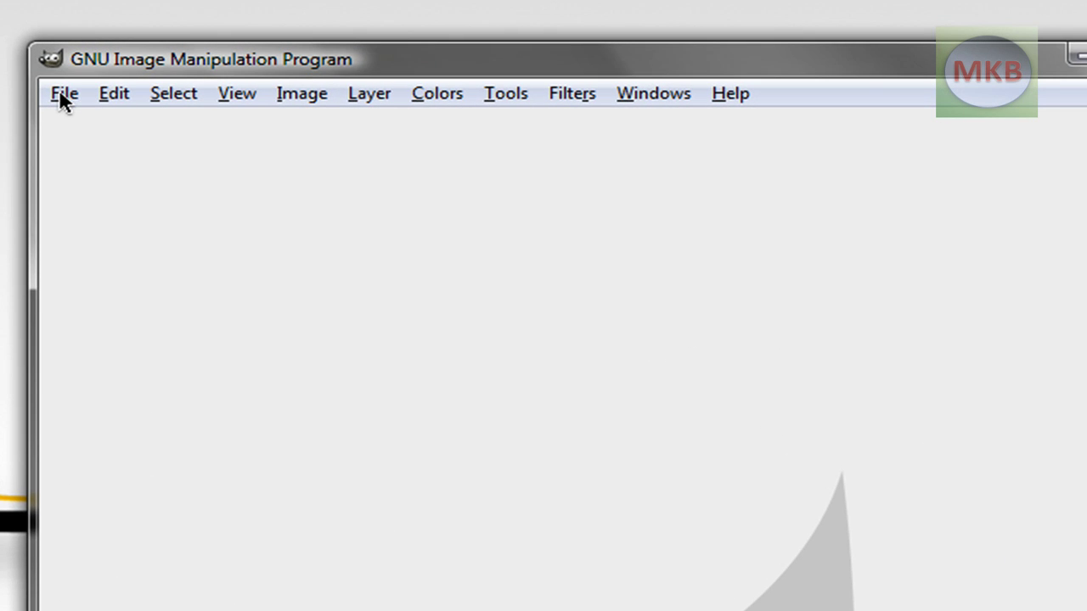
- Start a new image and set its width and height to 400 pixels, replacing the initial 200
{"action": "left_click", "coordinate": [61, 94]}
{"action": "left_click", "coordinate": [93, 127]}
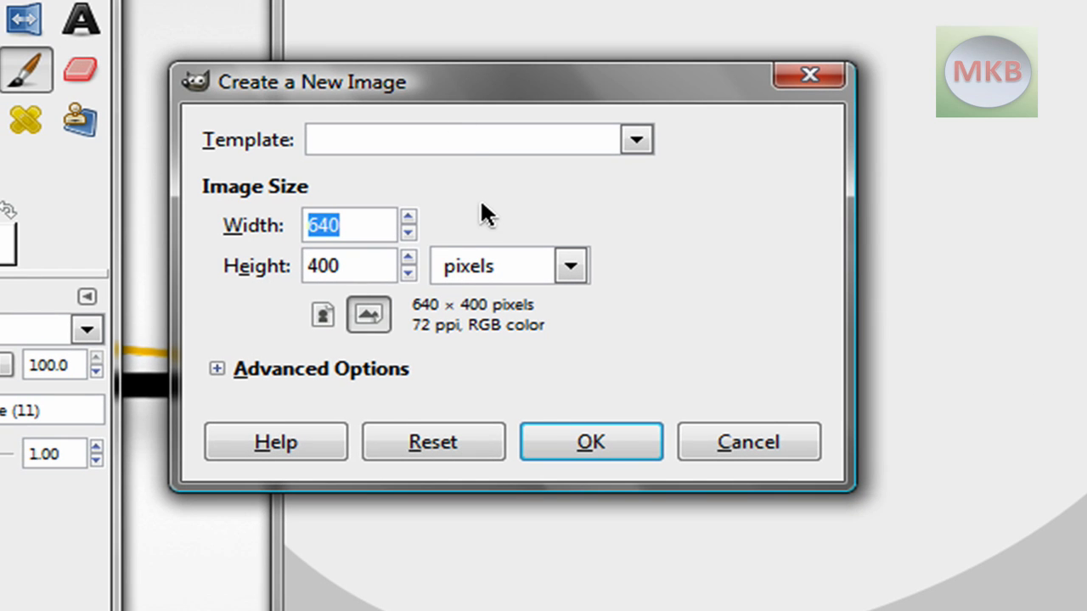
{"action": "type", "text": "200"}
{"action": "left_click", "coordinate": [349, 265]}
{"action": "type", "text": "200"}
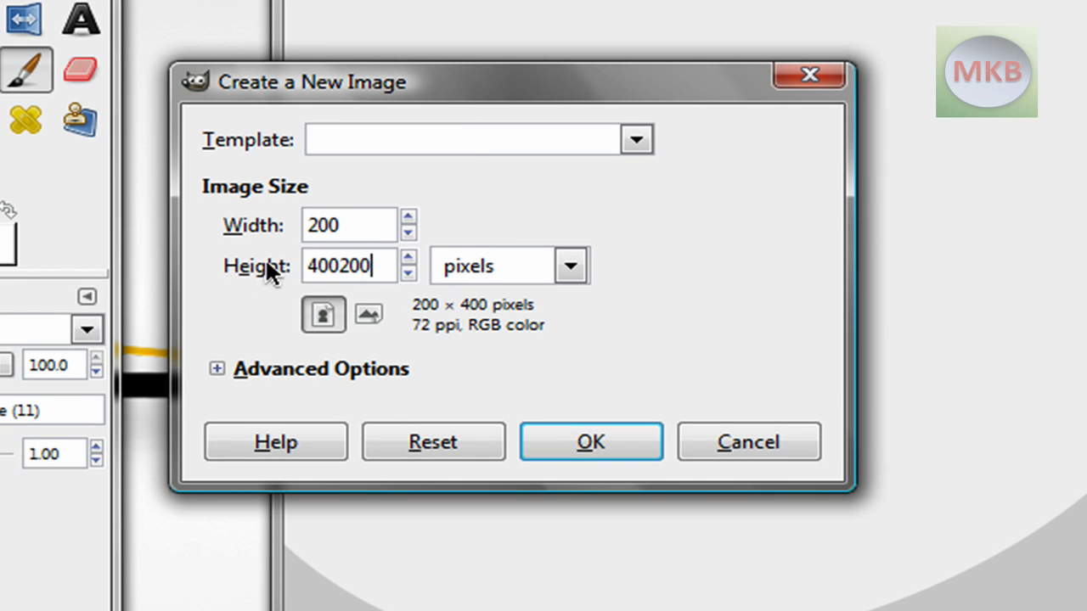
{"action": "left_click_drag", "start_coordinate": [390, 263], "coordinate": [211, 268]}
{"action": "type", "text": "200"}
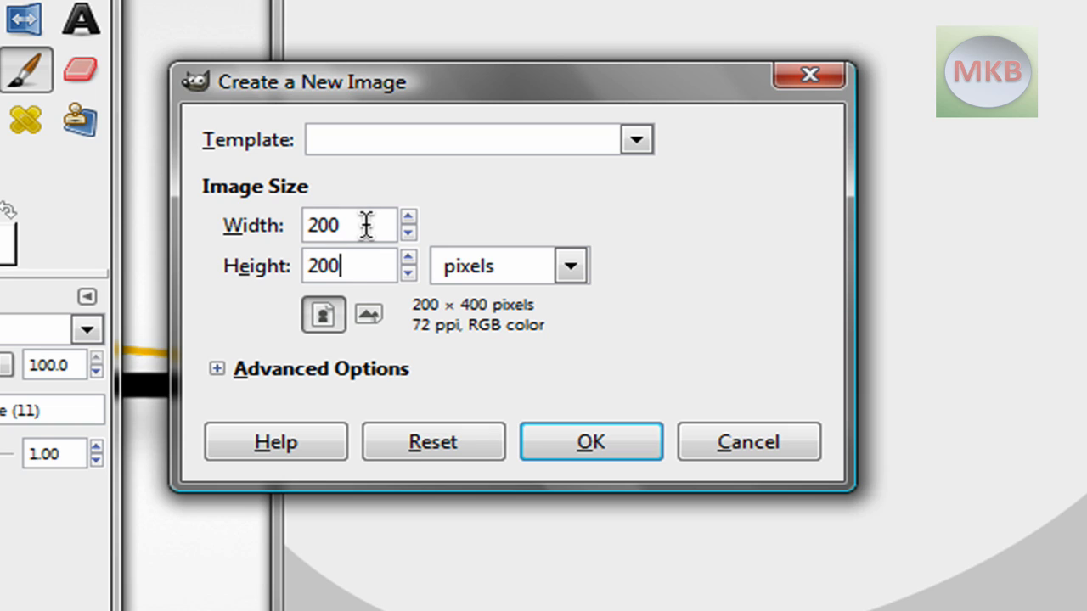
{"action": "left_click", "coordinate": [223, 370]}
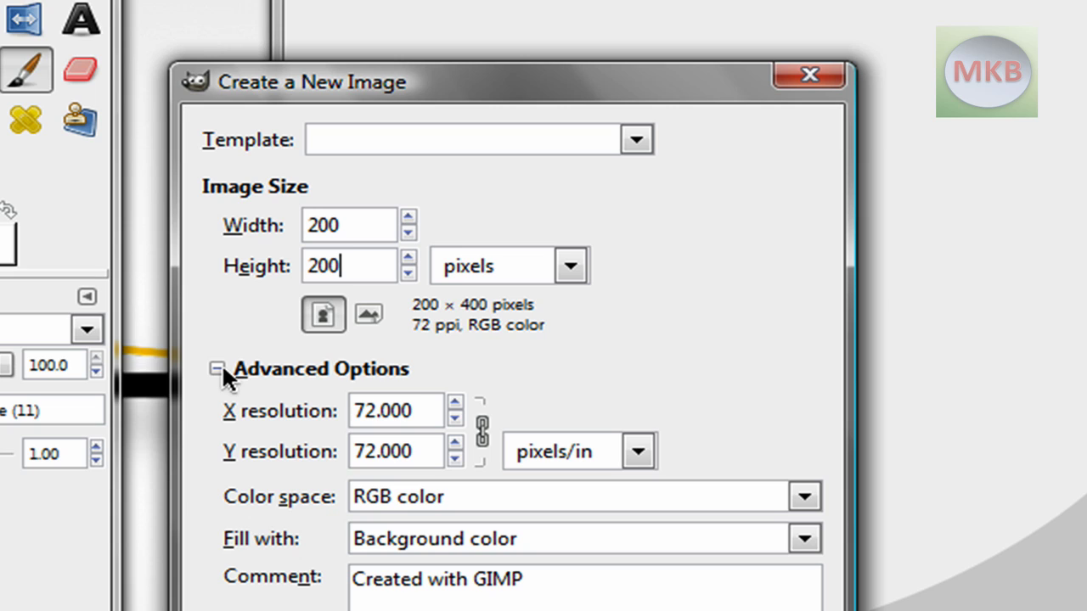
{"action": "left_click", "coordinate": [222, 365]}
{"action": "left_click_drag", "start_coordinate": [359, 226], "coordinate": [282, 224]}
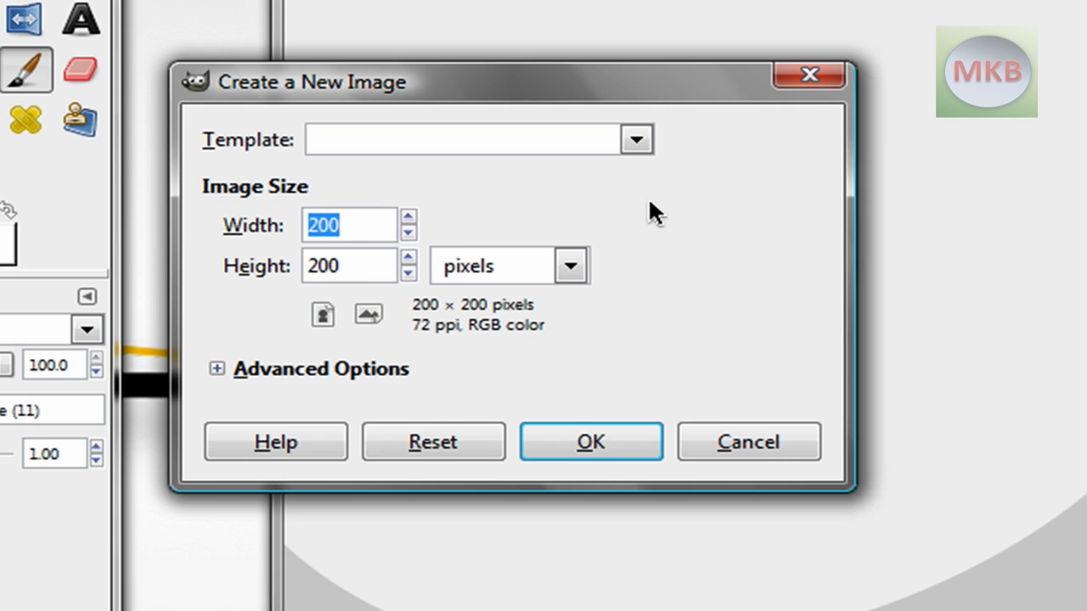
{"action": "type", "text": "400"}
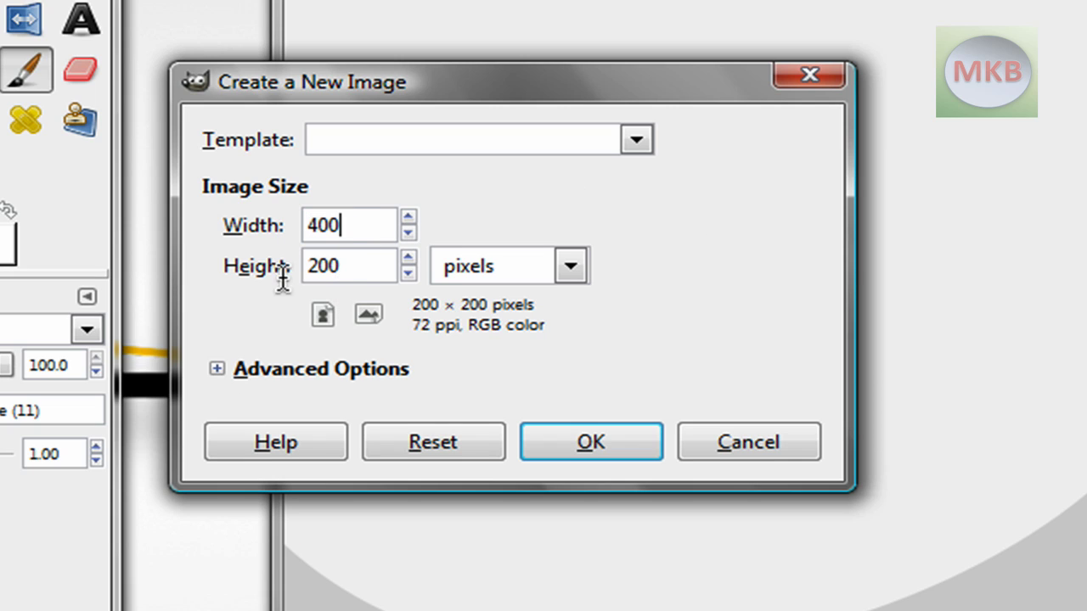
{"action": "key", "text": "Tab"}
{"action": "type", "text": "400"}
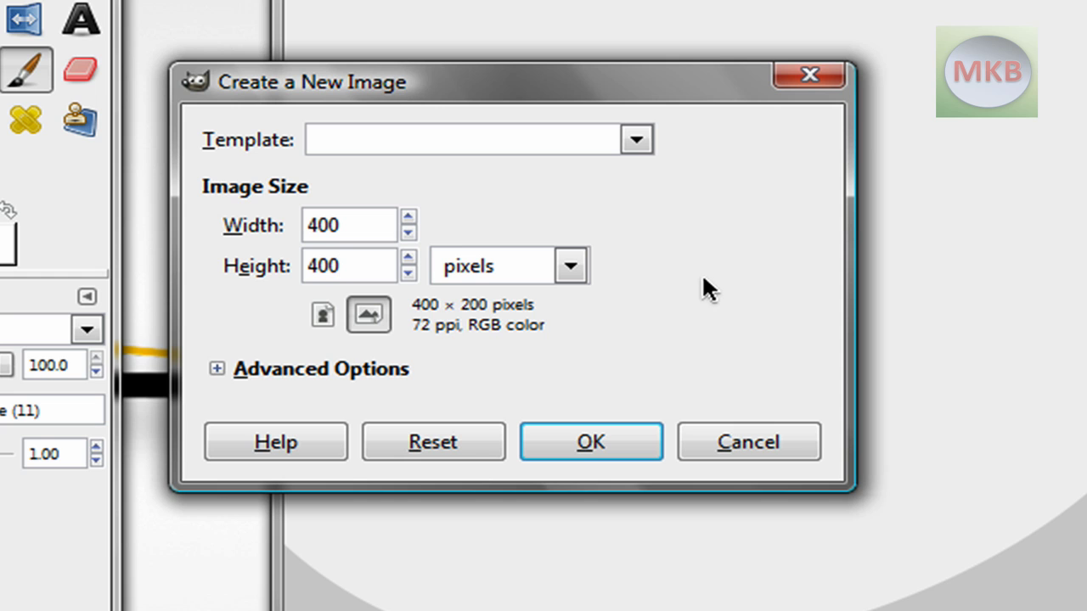
- Create the 400×400 image, pick the Blend tool and set the background colour to red e71010
{"action": "left_click", "coordinate": [592, 441]}
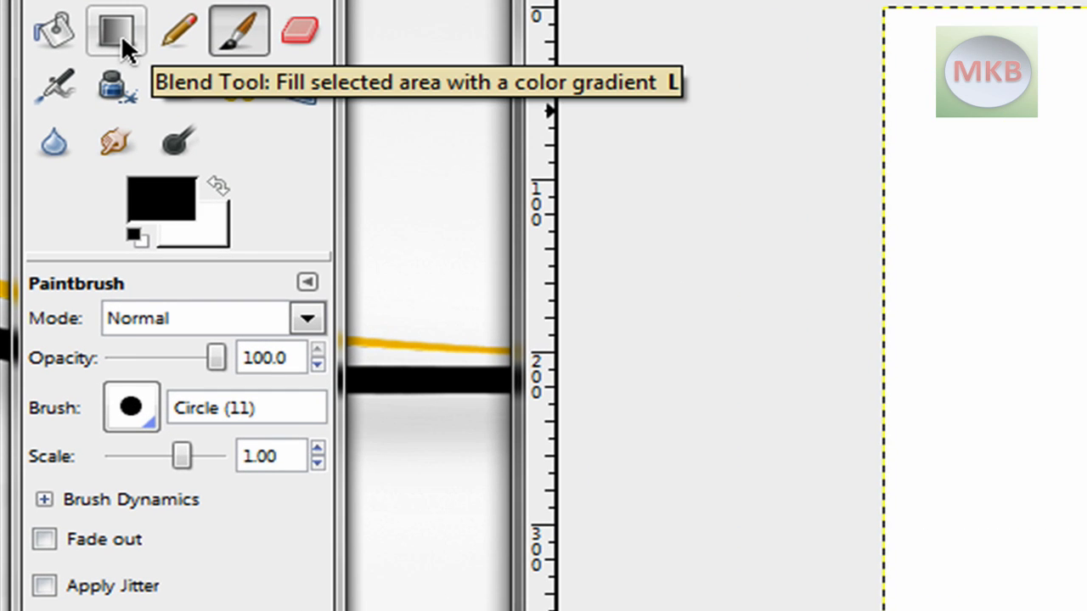
{"action": "left_click", "coordinate": [121, 34]}
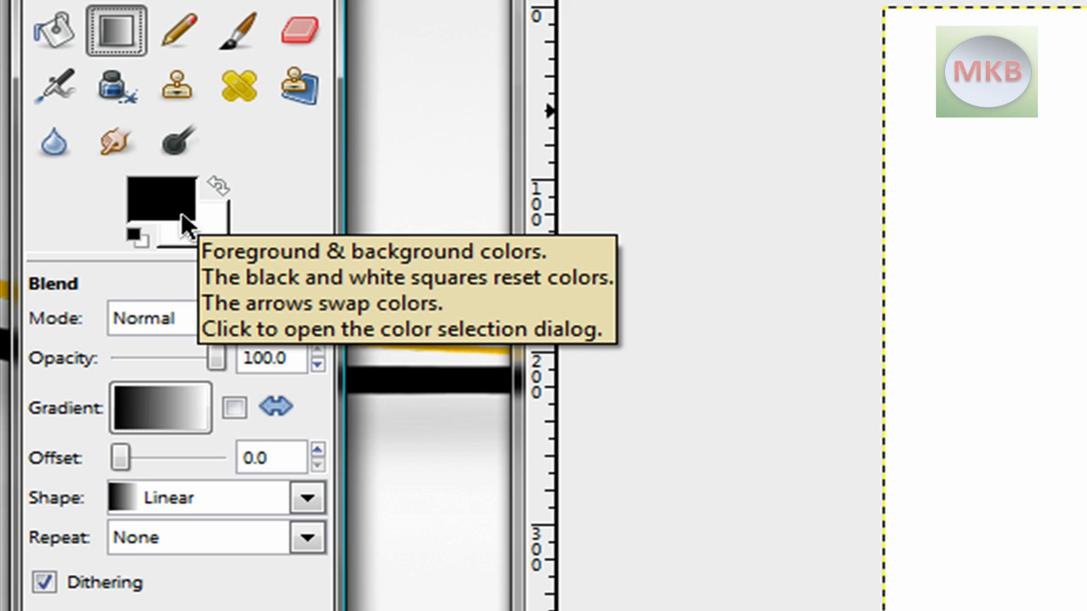
{"action": "left_click", "coordinate": [205, 231]}
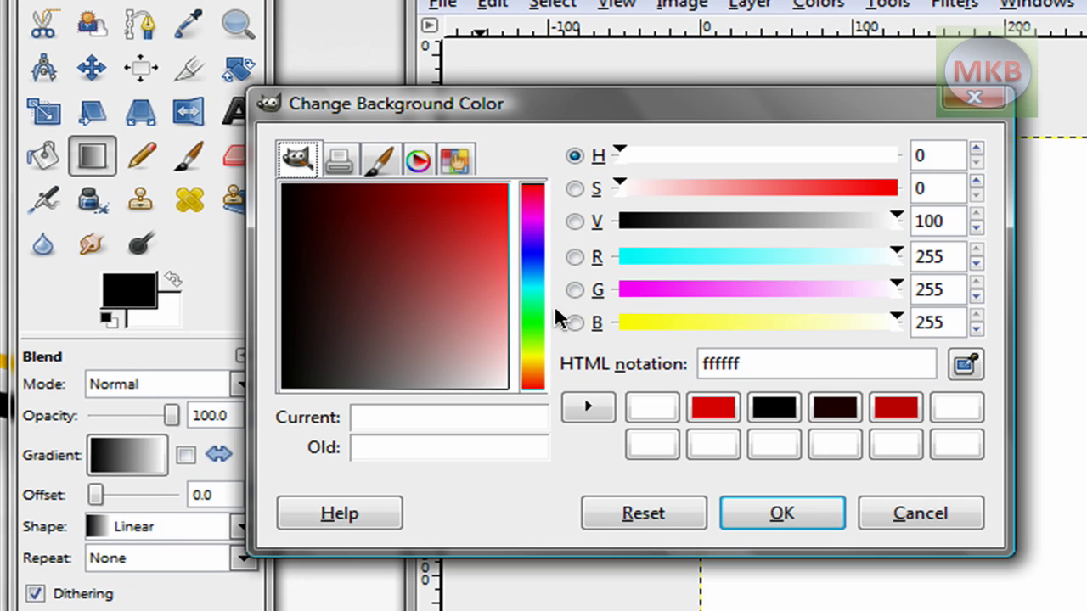
{"action": "left_click_drag", "start_coordinate": [480, 219], "coordinate": [501, 203]}
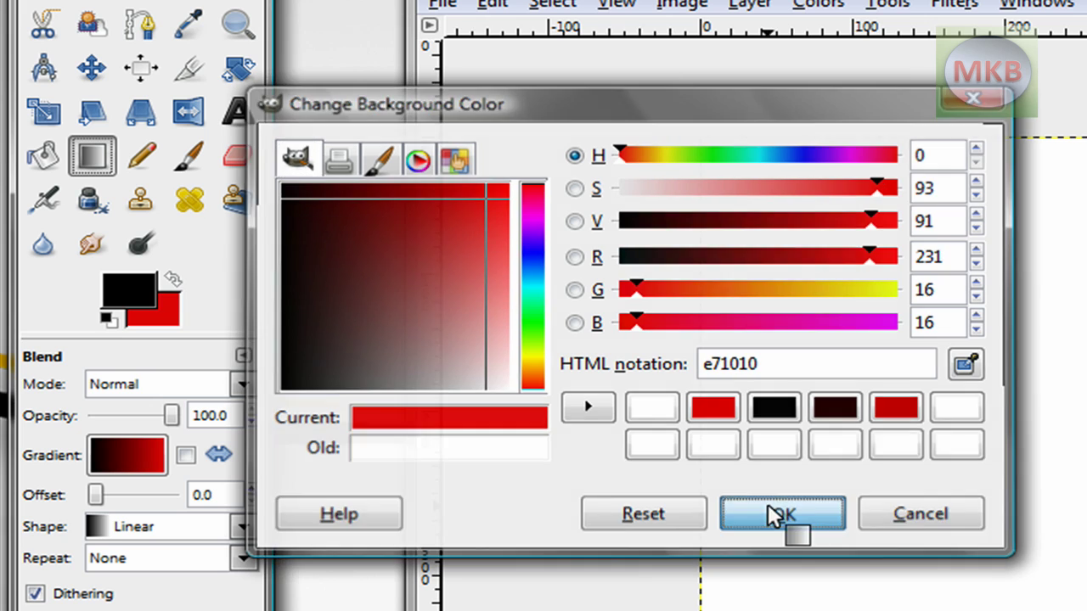
{"action": "left_click", "coordinate": [777, 513]}
- Fill the canvas with a diagonal gradient from black at top-left to red at bottom-right
{"action": "left_click_drag", "start_coordinate": [739, 179], "coordinate": [934, 352]}
{"action": "left_click_drag", "start_coordinate": [1009, 325], "coordinate": [1053, 378]}
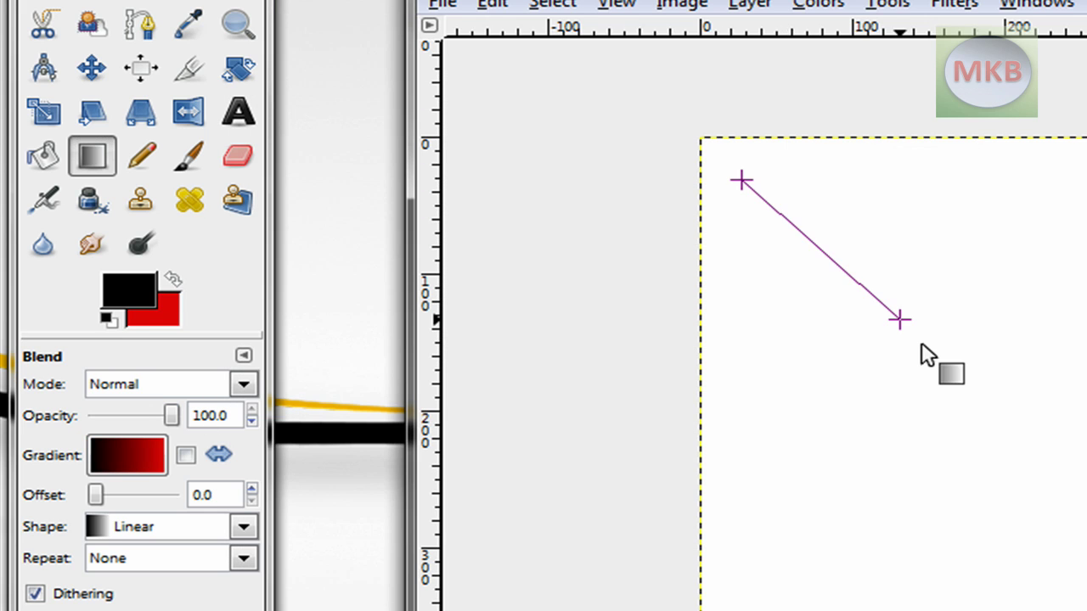
{"action": "left_click_drag", "start_coordinate": [560, 306], "coordinate": [452, 220]}
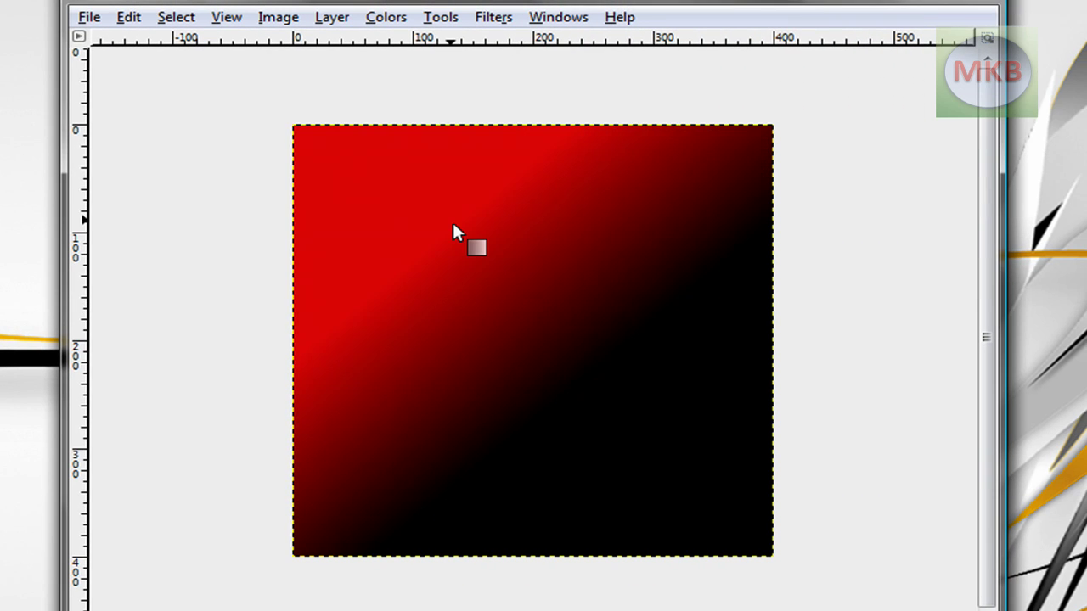
{"action": "left_click_drag", "start_coordinate": [707, 478], "coordinate": [363, 177]}
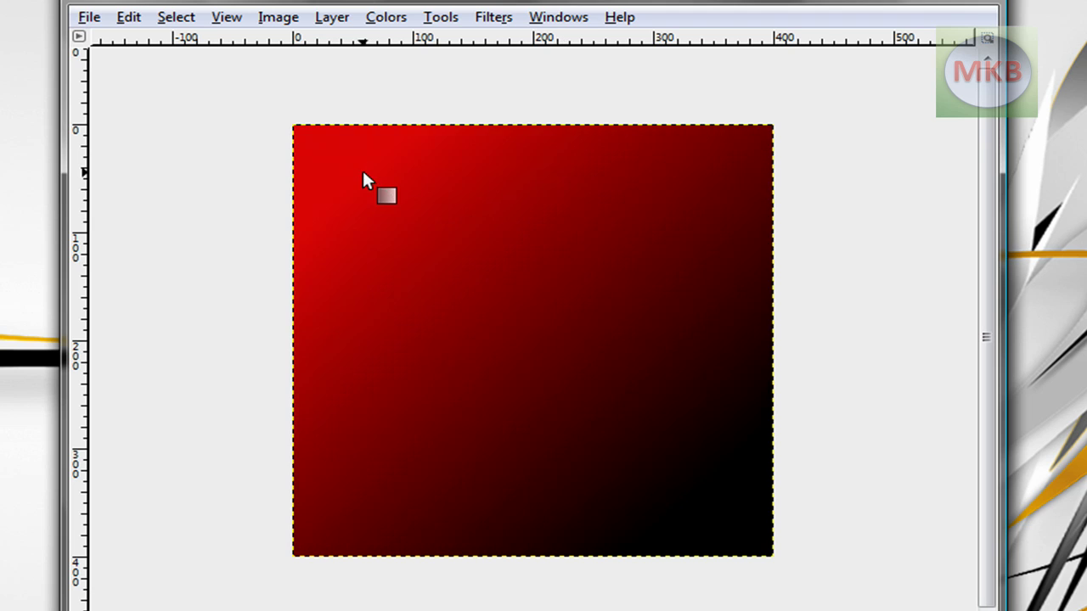
{"action": "left_click_drag", "start_coordinate": [385, 238], "coordinate": [730, 518]}
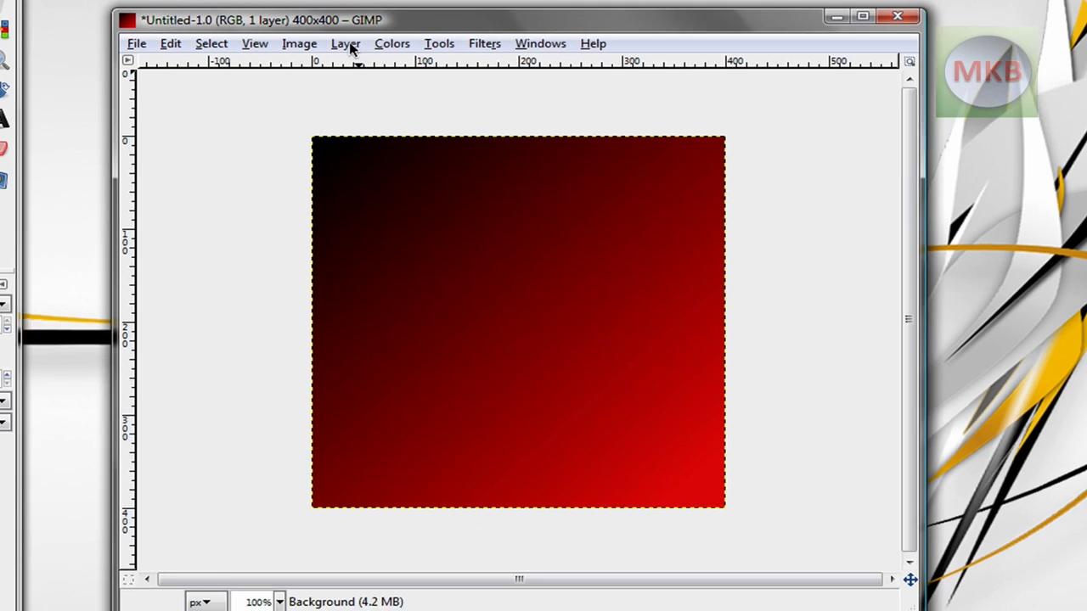
- Add a transparent layer named Text 1 above the gradient
{"action": "left_click", "coordinate": [333, 19]}
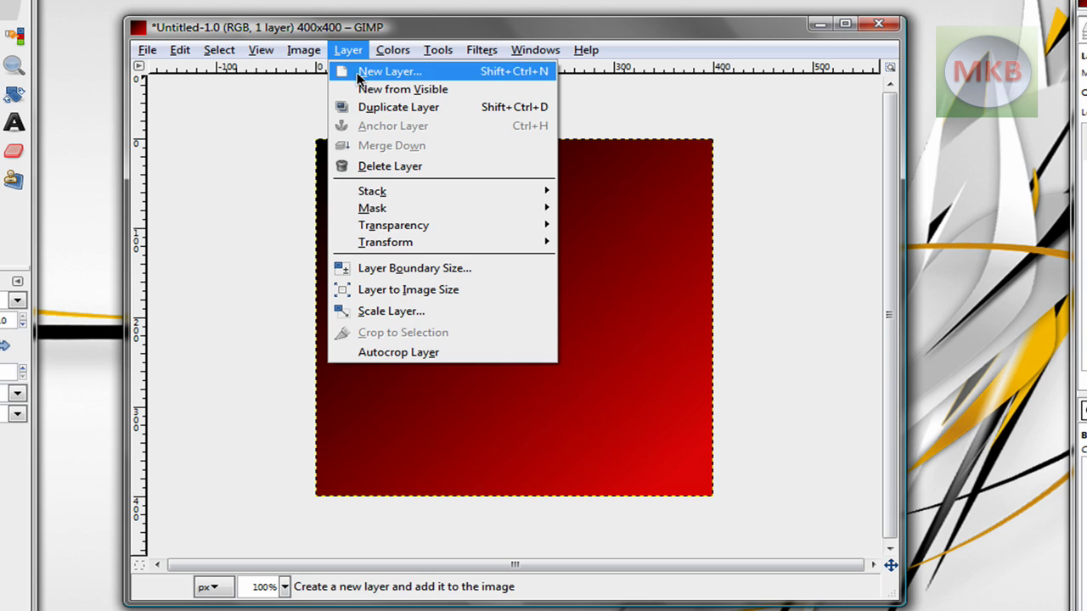
{"action": "left_click", "coordinate": [348, 71]}
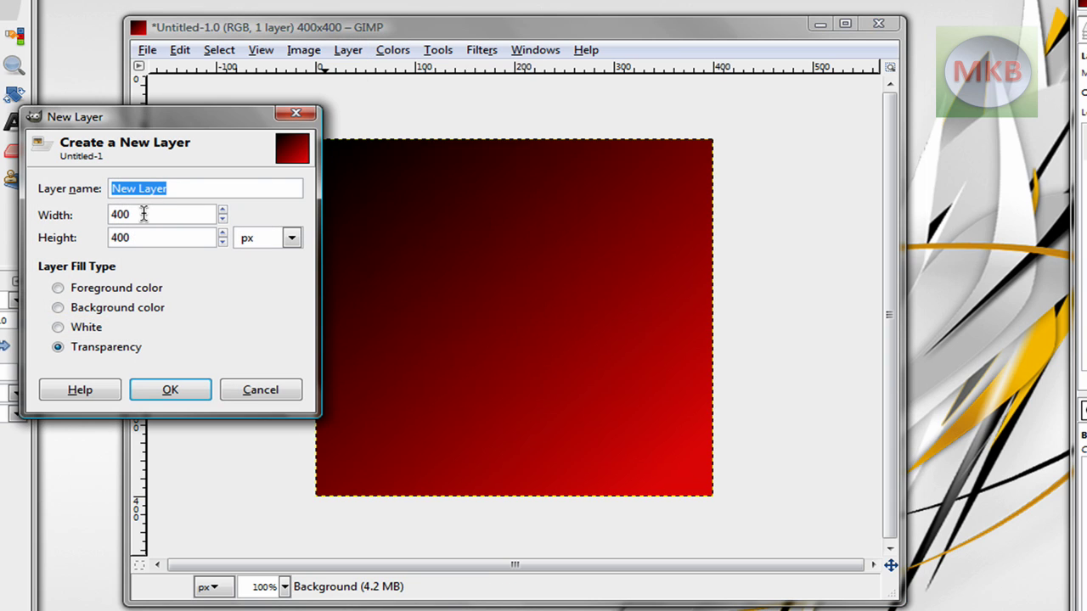
{"action": "type", "text": "Text 1"}
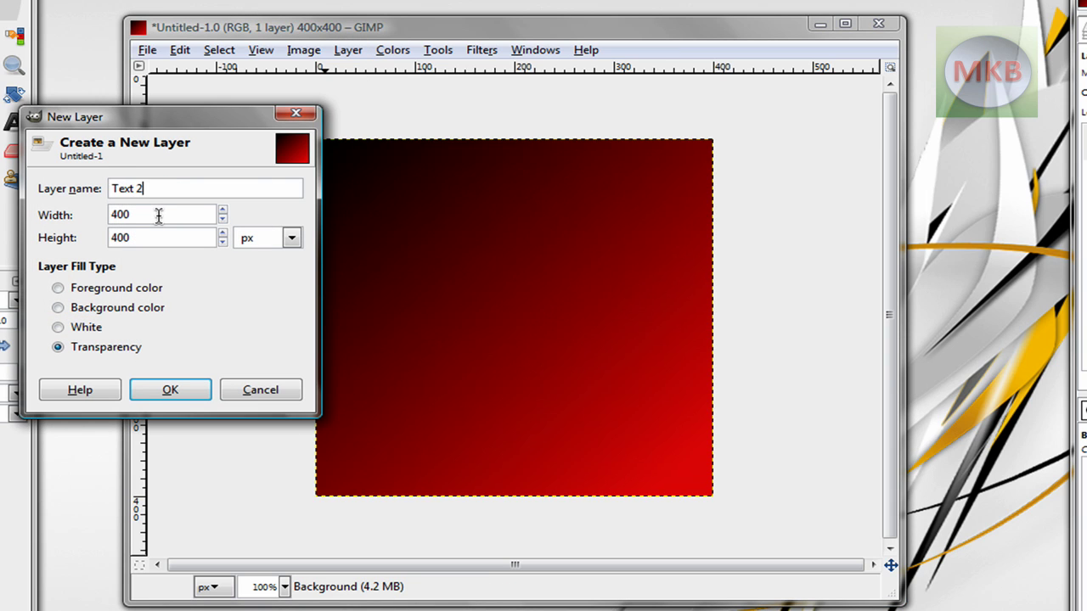
{"action": "left_click", "coordinate": [169, 390]}
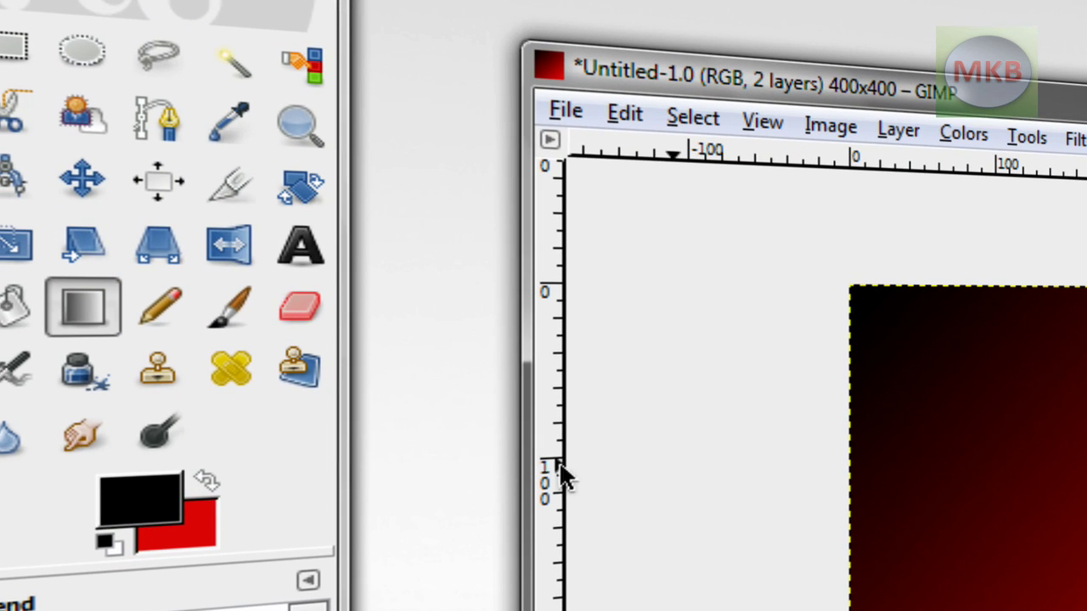
- Draw a text box near the top of the canvas and enter MKB in capitals
{"action": "left_click", "coordinate": [301, 242]}
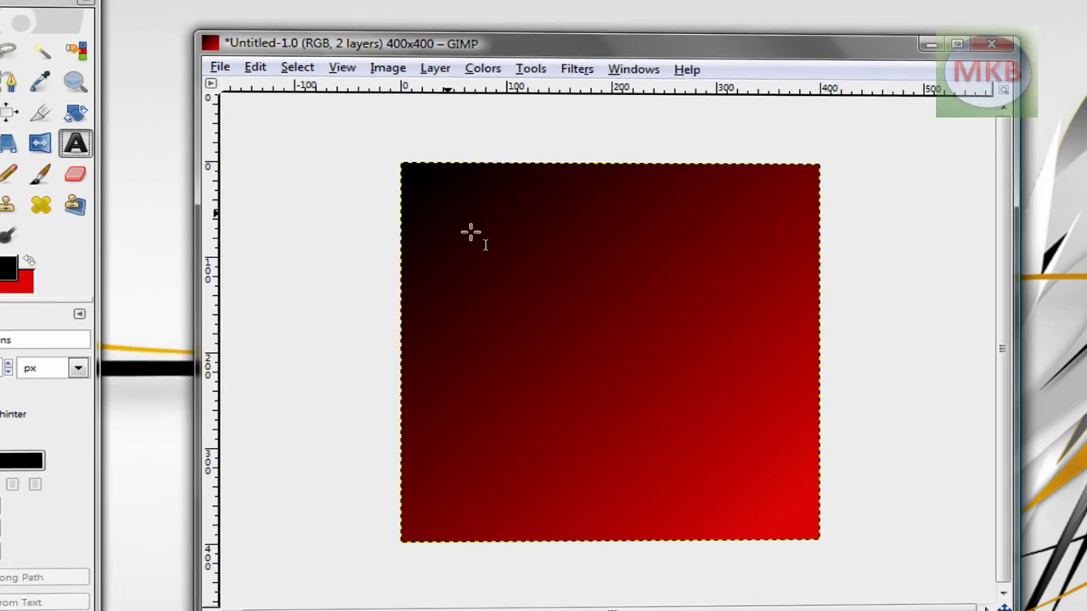
{"action": "left_click_drag", "start_coordinate": [447, 215], "coordinate": [765, 351]}
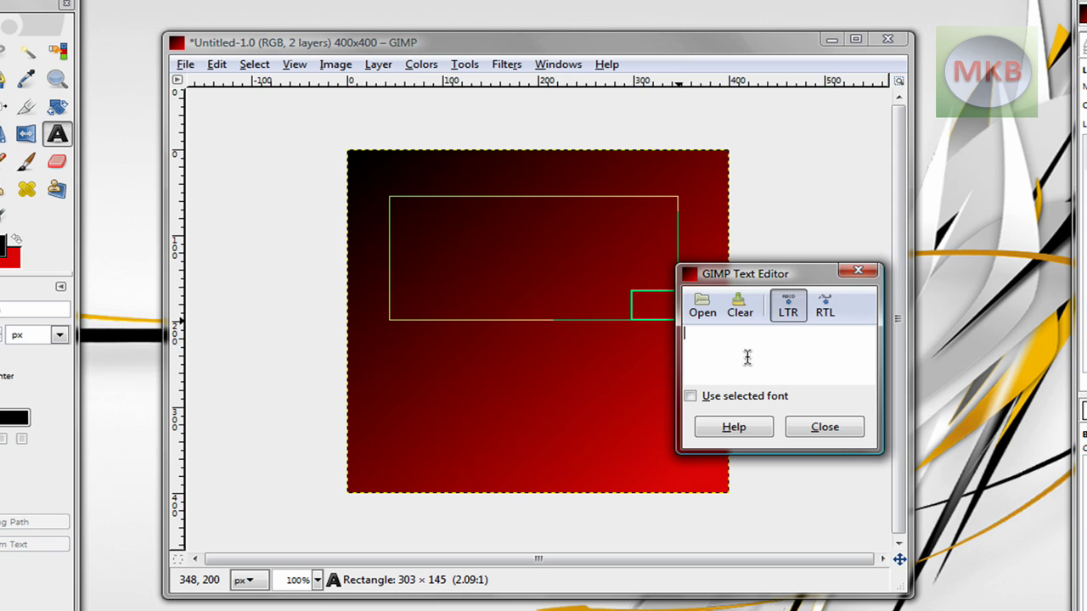
{"action": "type", "text": "mkb"}
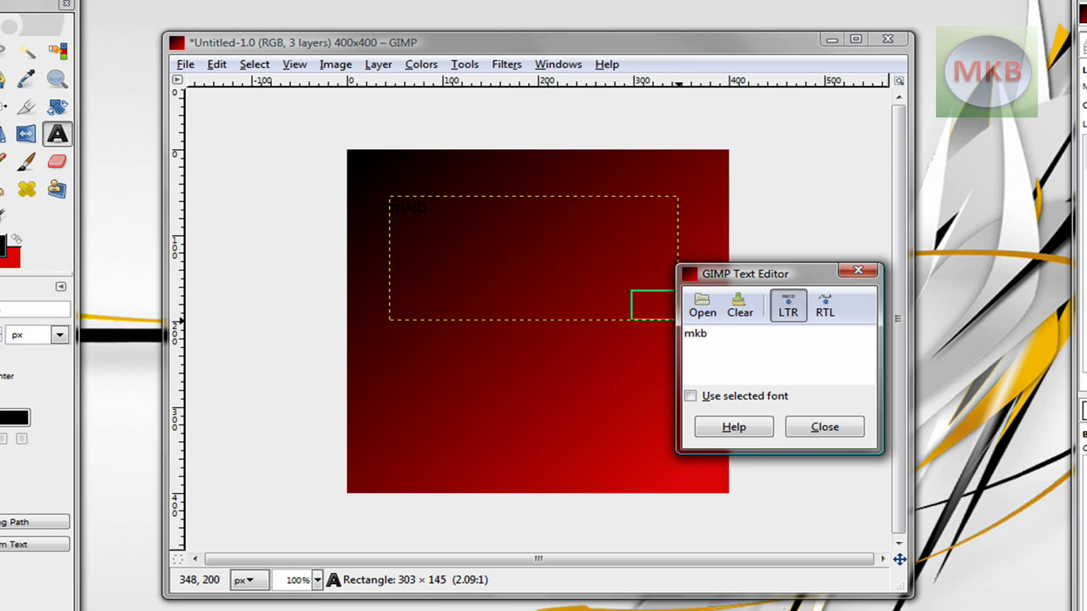
{"action": "double_click", "coordinate": [689, 338]}
{"action": "type", "text": "MKB"}
- Change the MKB text's font to golden 0 pony
{"action": "left_click", "coordinate": [813, 428]}
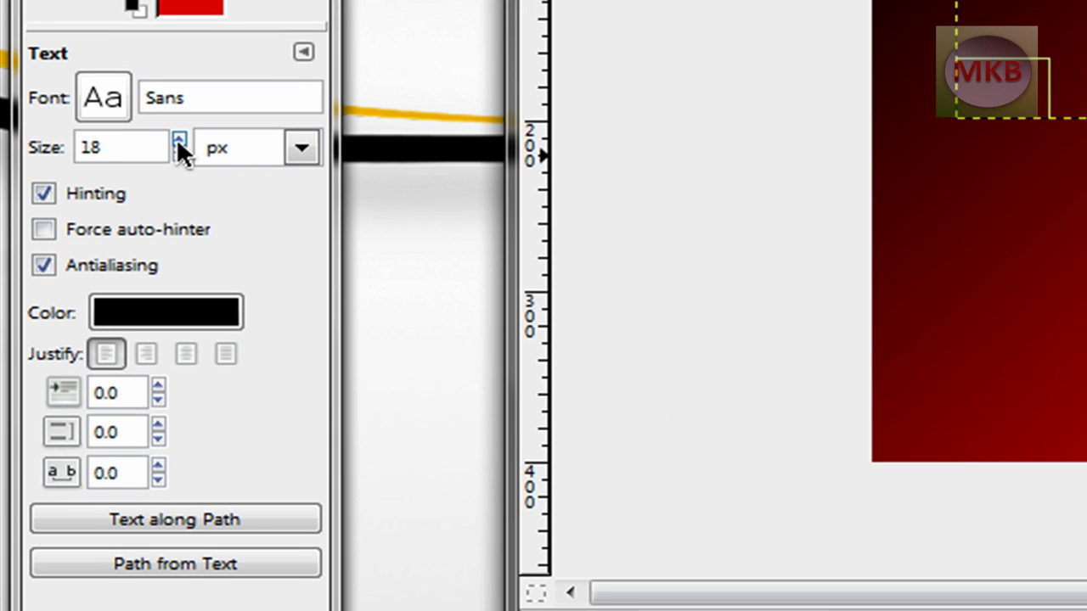
{"action": "left_click_drag", "start_coordinate": [177, 141], "coordinate": [177, 141]}
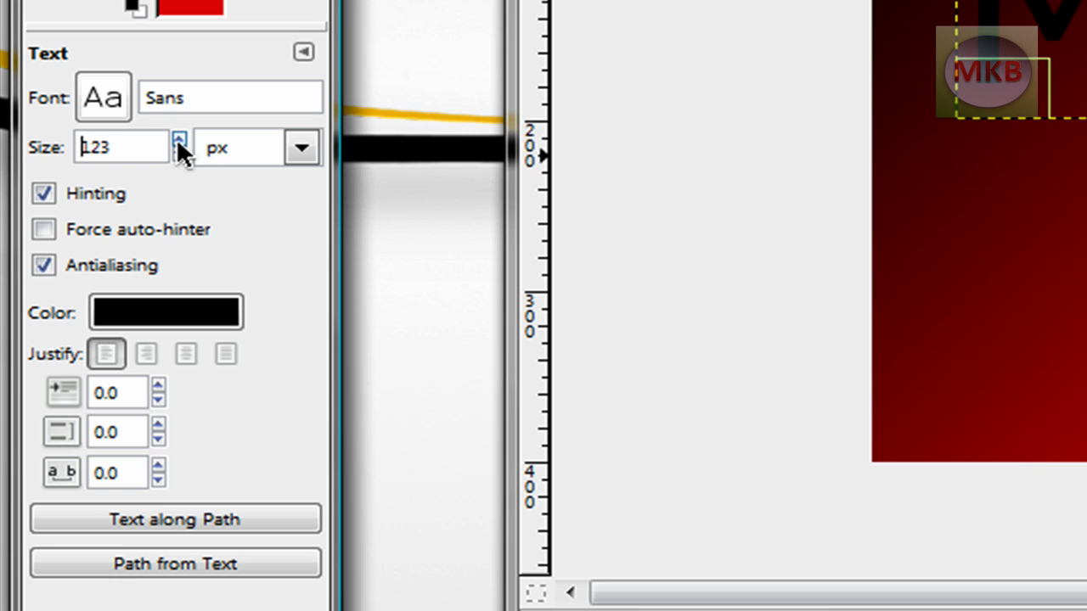
{"action": "left_click", "coordinate": [225, 104]}
{"action": "type", "text": "gold"}
{"action": "key", "text": "BackSpace"}
{"action": "key", "text": "BackSpace"}
{"action": "key", "text": "BackSpace"}
{"action": "key", "text": "BackSpace"}
{"action": "key", "text": "BackSpace"}
{"action": "key", "text": "BackSpace"}
{"action": "key", "text": "BackSpace"}
{"action": "key", "text": "BackSpace"}
{"action": "type", "text": "golden 0 pony"}
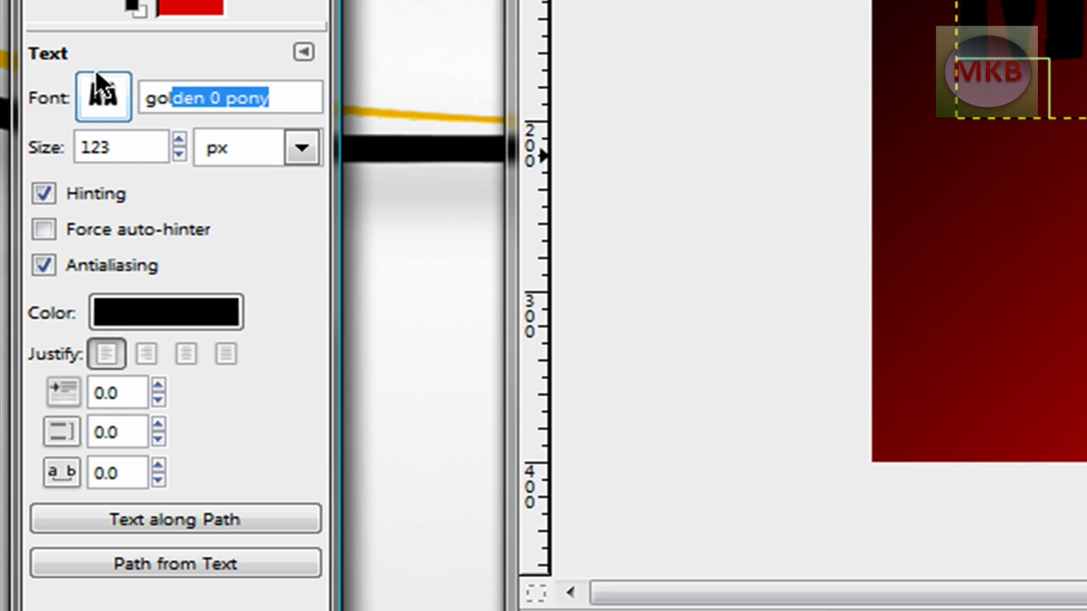
{"action": "key", "text": "Return"}
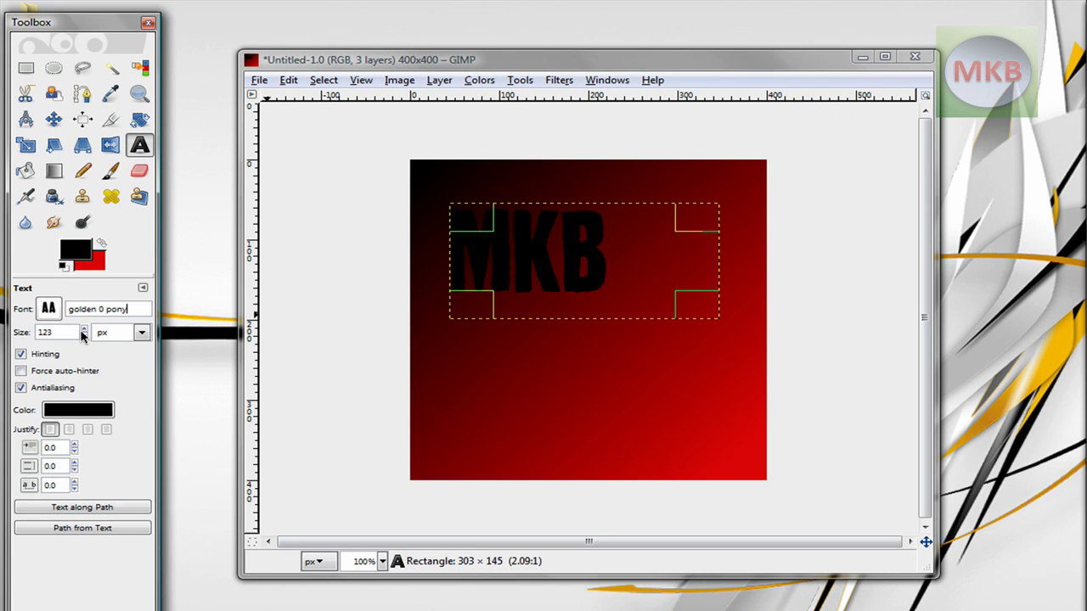
- Enlarge MKB to 233 px, widen its text box and position it in the upper image
{"action": "left_click_drag", "start_coordinate": [84, 329], "coordinate": [84, 329]}
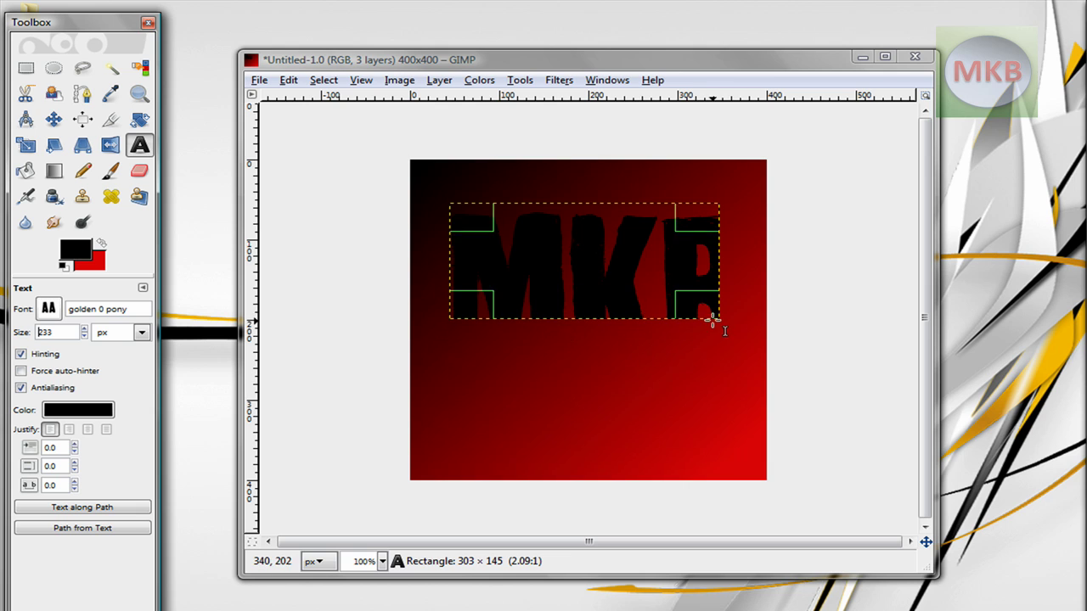
{"action": "left_click_drag", "start_coordinate": [721, 342], "coordinate": [747, 406]}
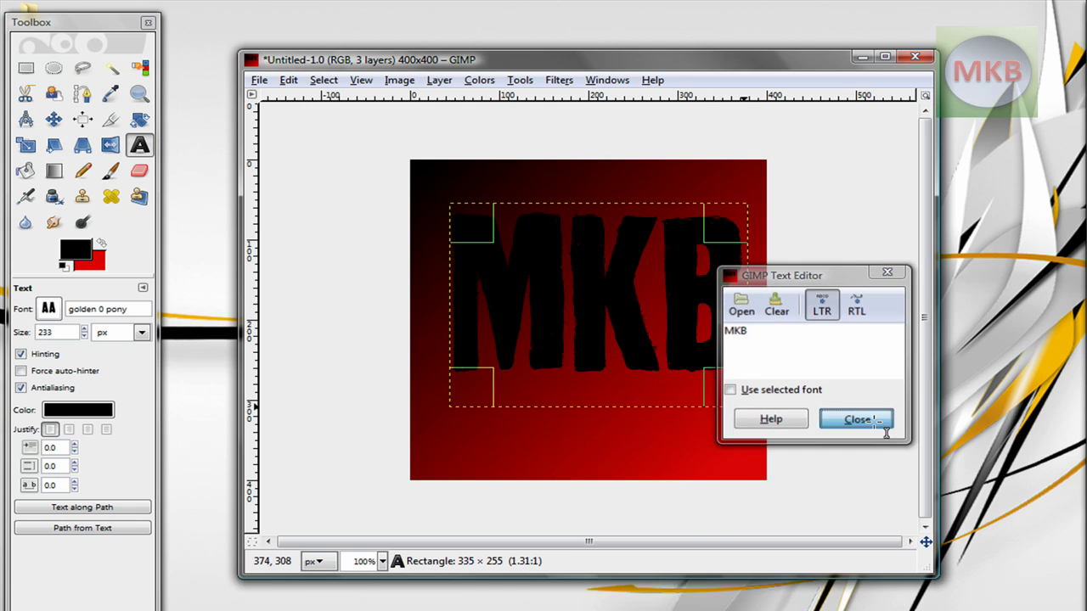
{"action": "left_click", "coordinate": [833, 418]}
{"action": "left_click_drag", "start_coordinate": [581, 294], "coordinate": [571, 265]}
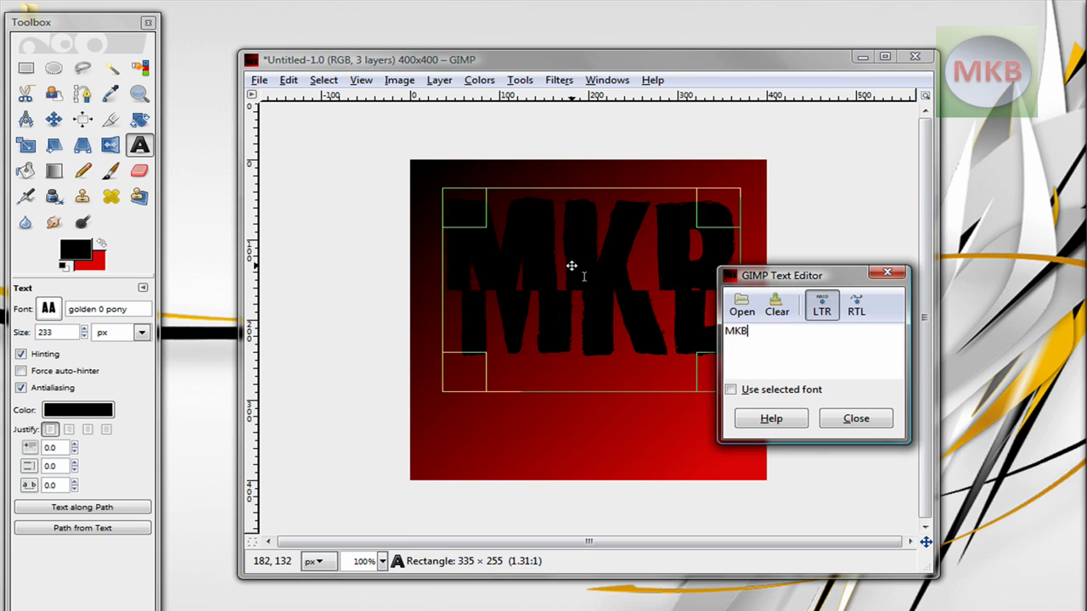
{"action": "left_click", "coordinate": [865, 415]}
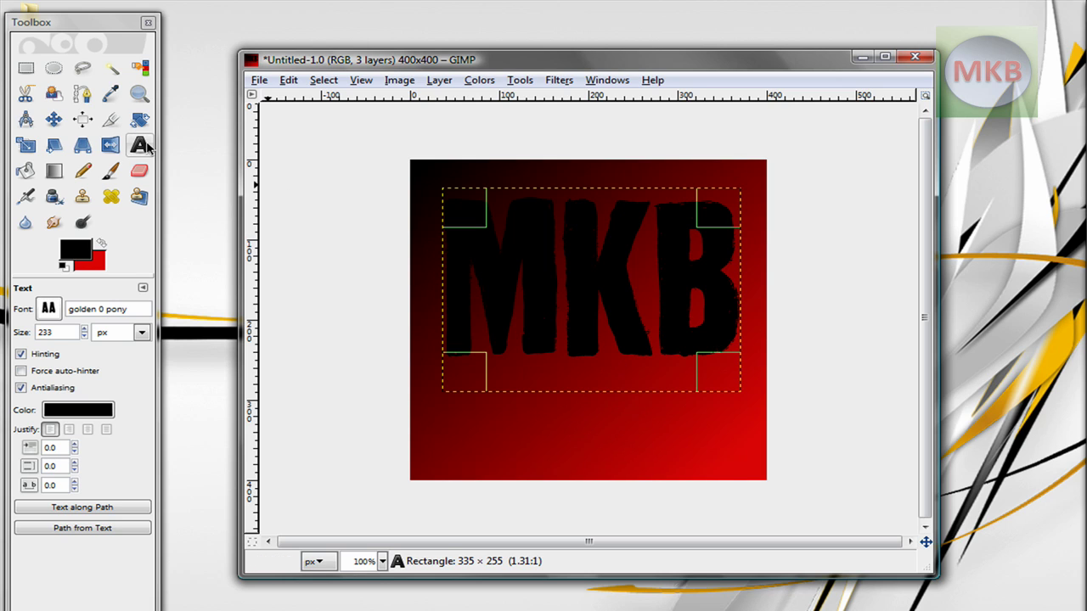
- Add an HD text layer on the lower canvas and set its size to 89 px
{"action": "left_click_drag", "start_coordinate": [436, 406], "coordinate": [730, 464]}
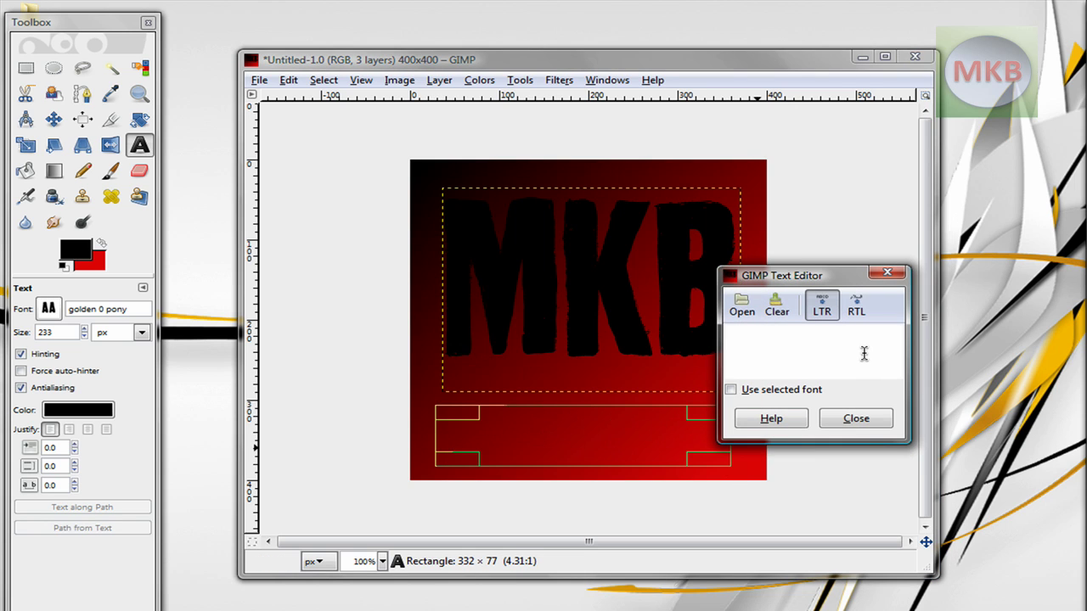
{"action": "type", "text": "HD"}
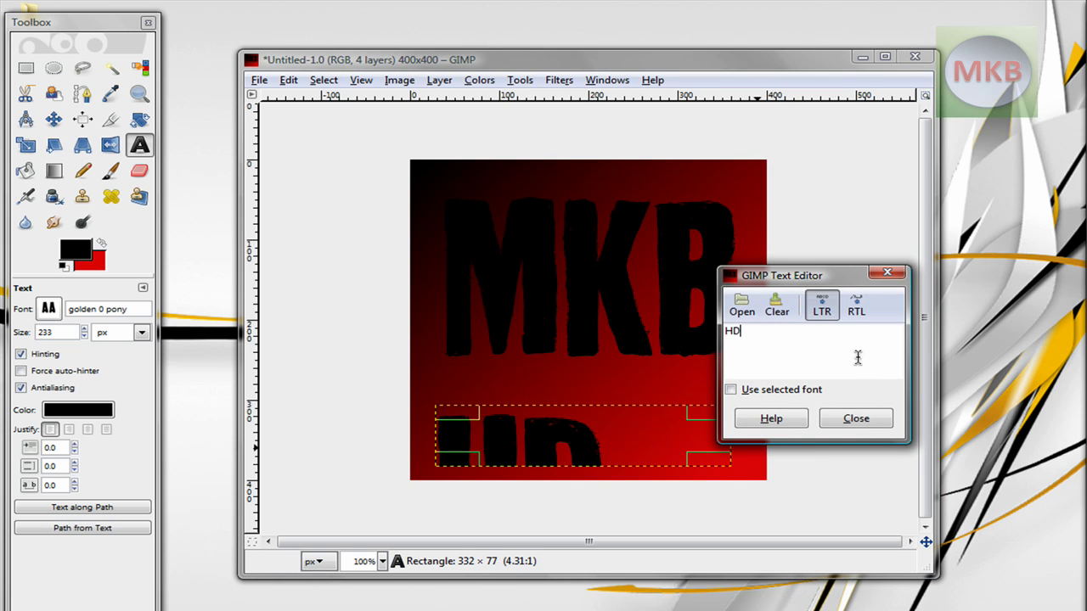
{"action": "left_click", "coordinate": [856, 419]}
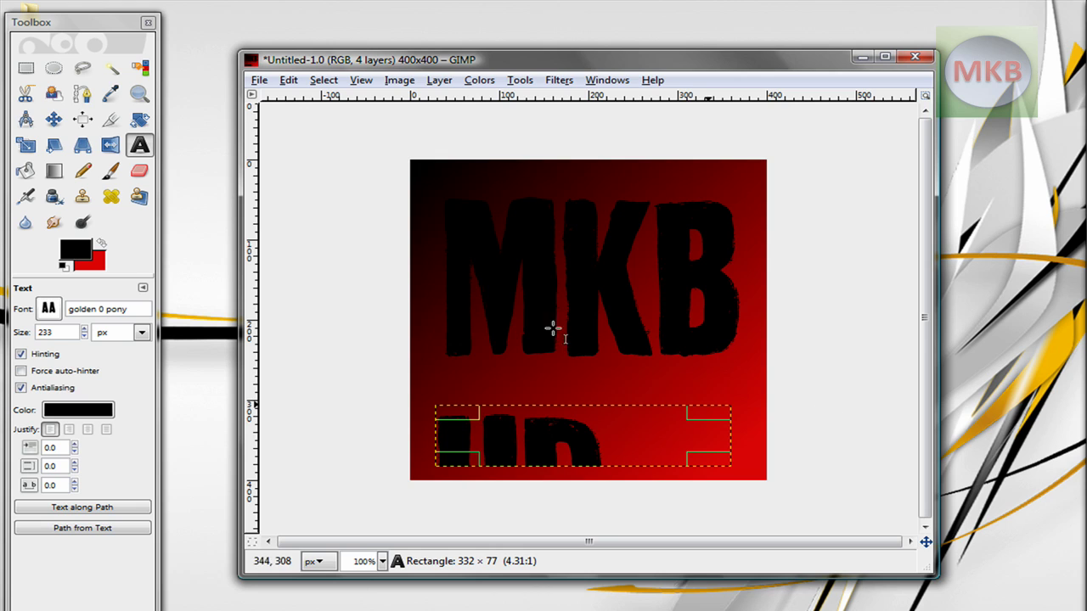
{"action": "double_click", "coordinate": [59, 332]}
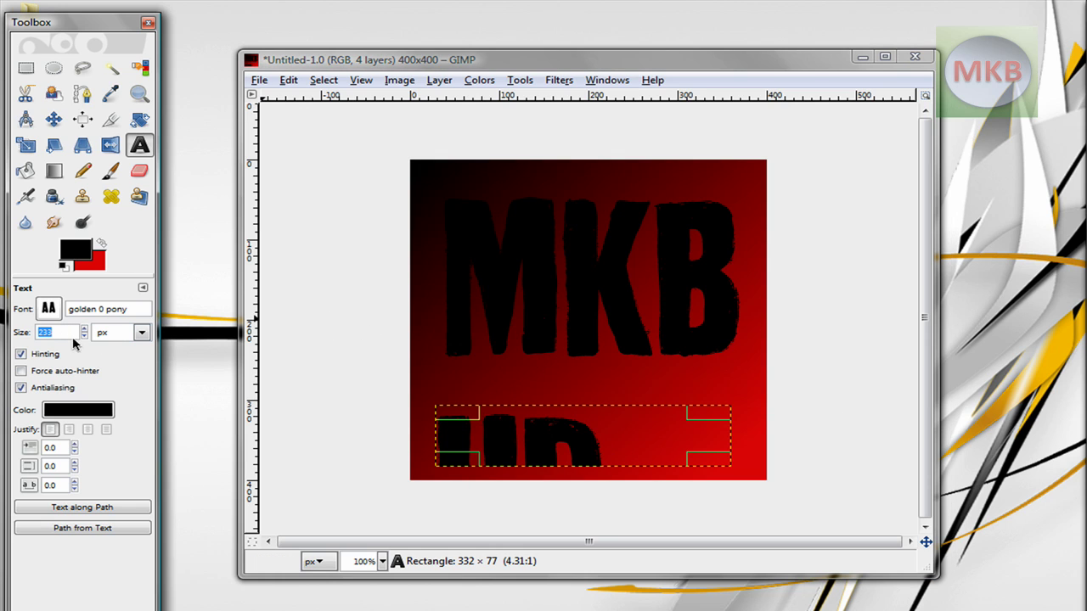
{"action": "type", "text": "1"}
{"action": "left_click", "coordinate": [84, 336]}
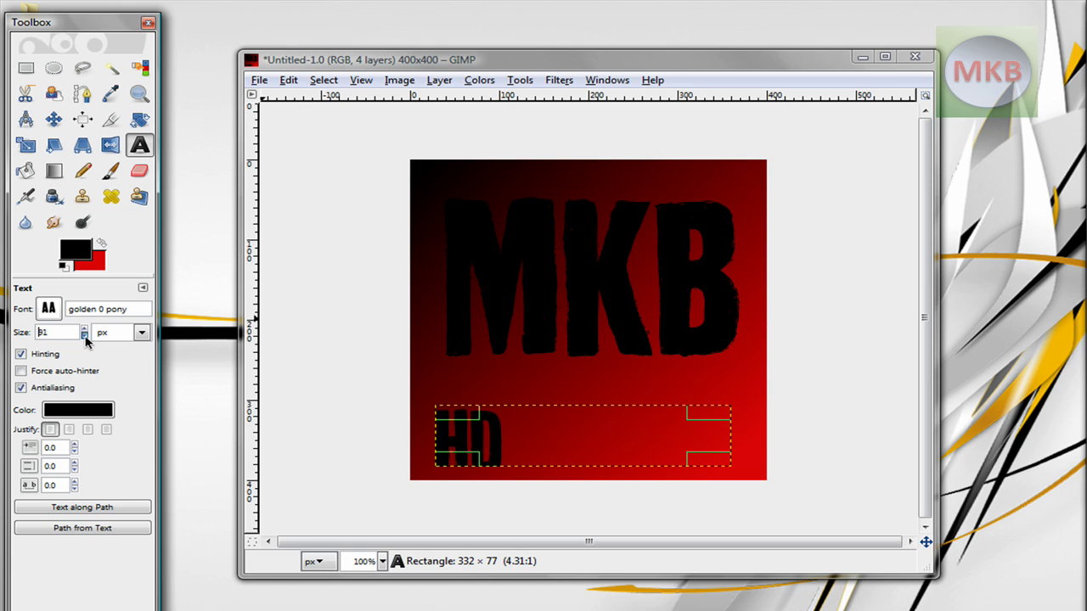
- Move the HD text to the lower middle of the image, below MKB
{"action": "left_click", "coordinate": [584, 414]}
{"action": "left_click_drag", "start_coordinate": [496, 435], "coordinate": [607, 418]}
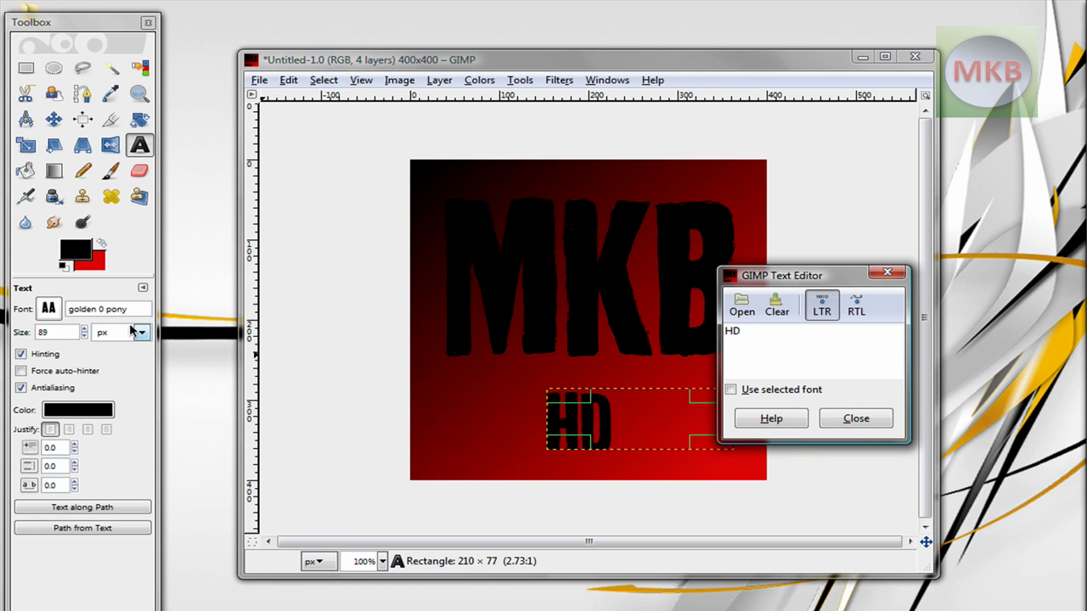
{"action": "left_click", "coordinate": [845, 421]}
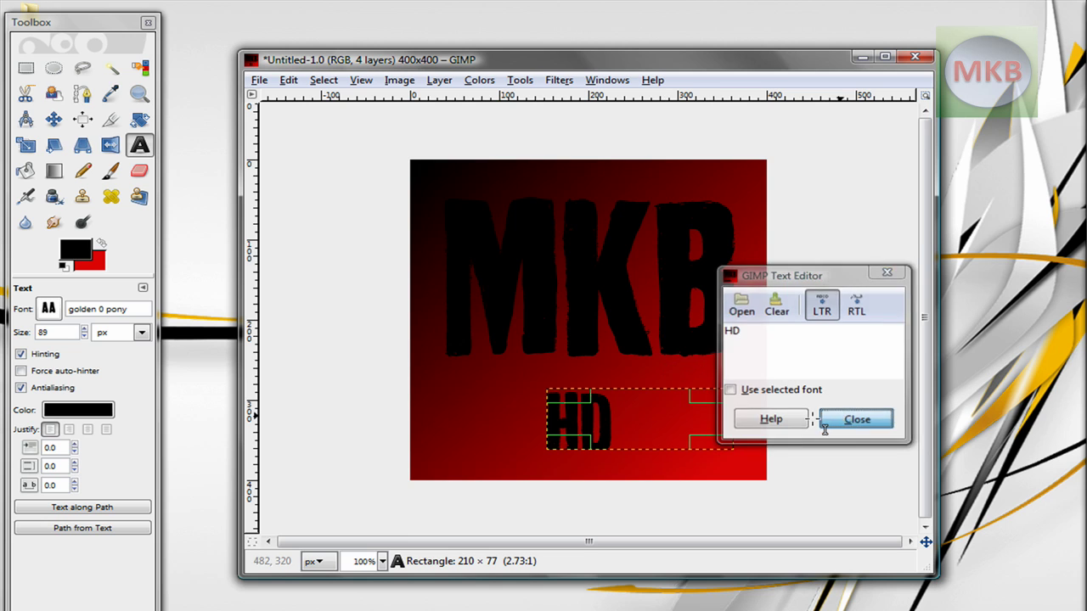
{"action": "left_click", "coordinate": [694, 411]}
{"action": "left_click", "coordinate": [828, 417]}
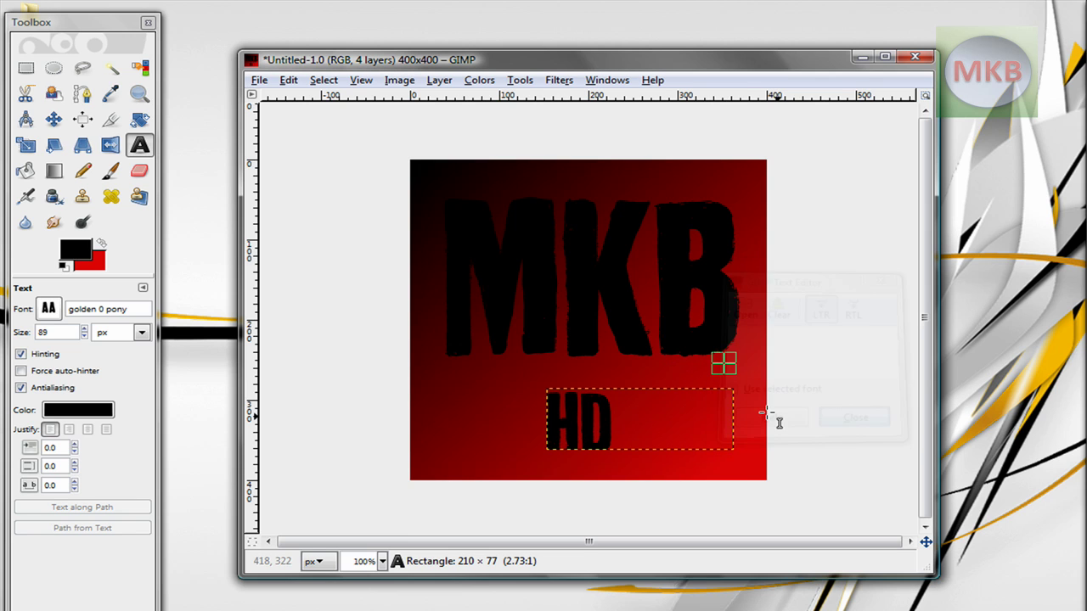
{"action": "left_click", "coordinate": [853, 378]}
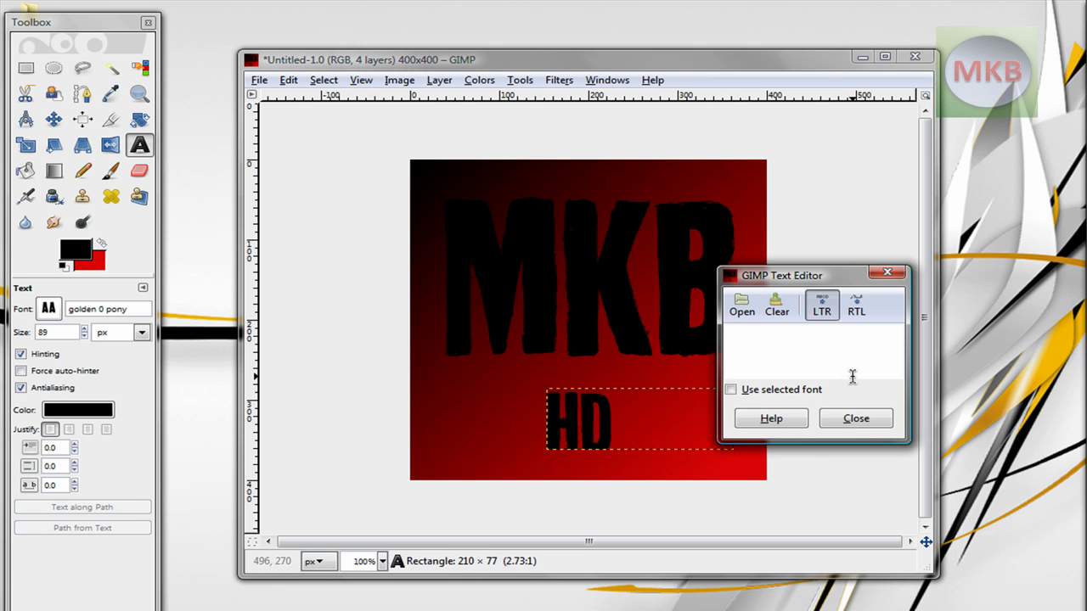
{"action": "left_click", "coordinate": [857, 419]}
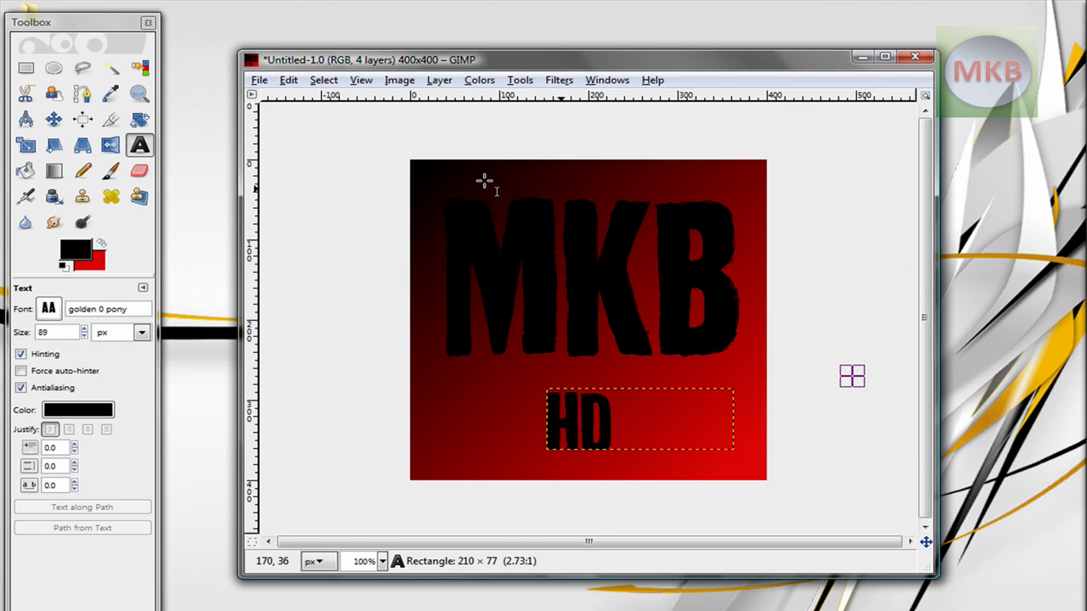
- Add an 'x' text layer, enlarge it to 481 px and centre it over MKB
{"action": "left_click_drag", "start_coordinate": [425, 183], "coordinate": [737, 463]}
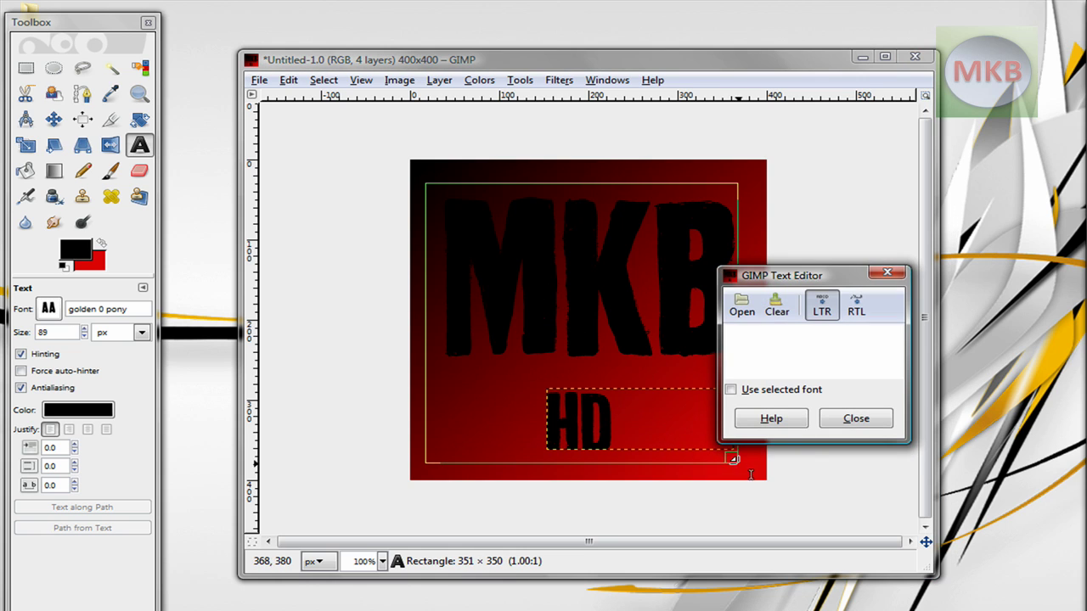
{"action": "left_click", "coordinate": [855, 418]}
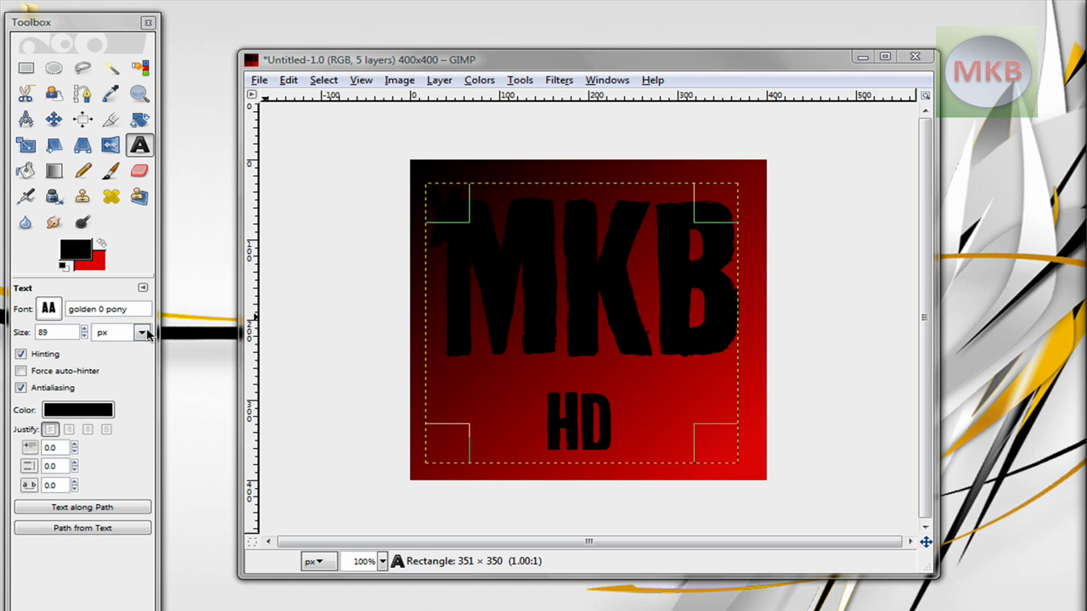
{"action": "left_click", "coordinate": [85, 328]}
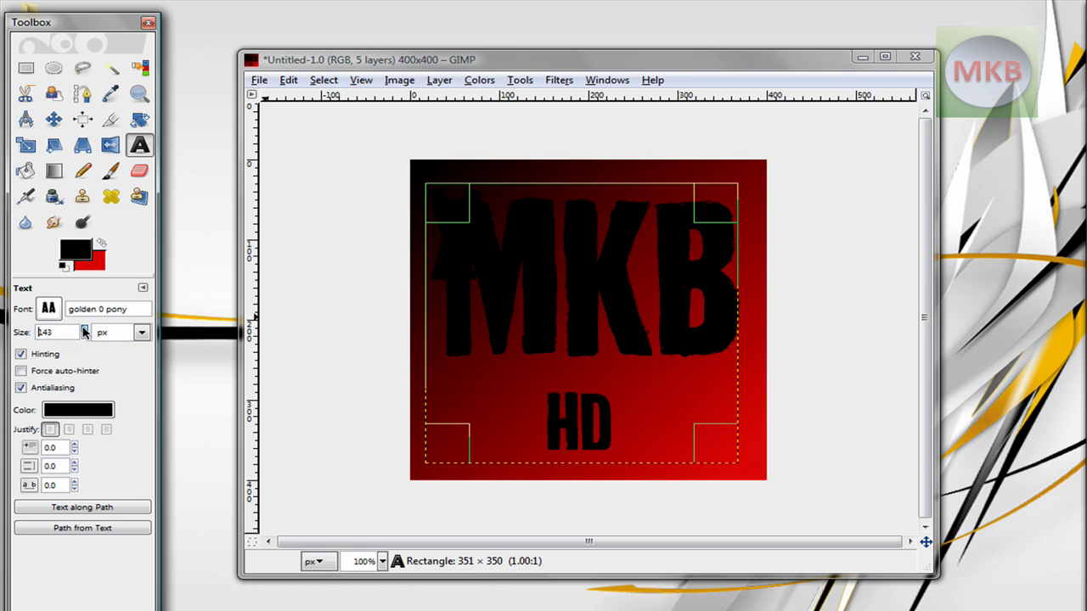
{"action": "left_click_drag", "start_coordinate": [84, 331], "coordinate": [84, 331]}
{"action": "left_click", "coordinate": [626, 284]}
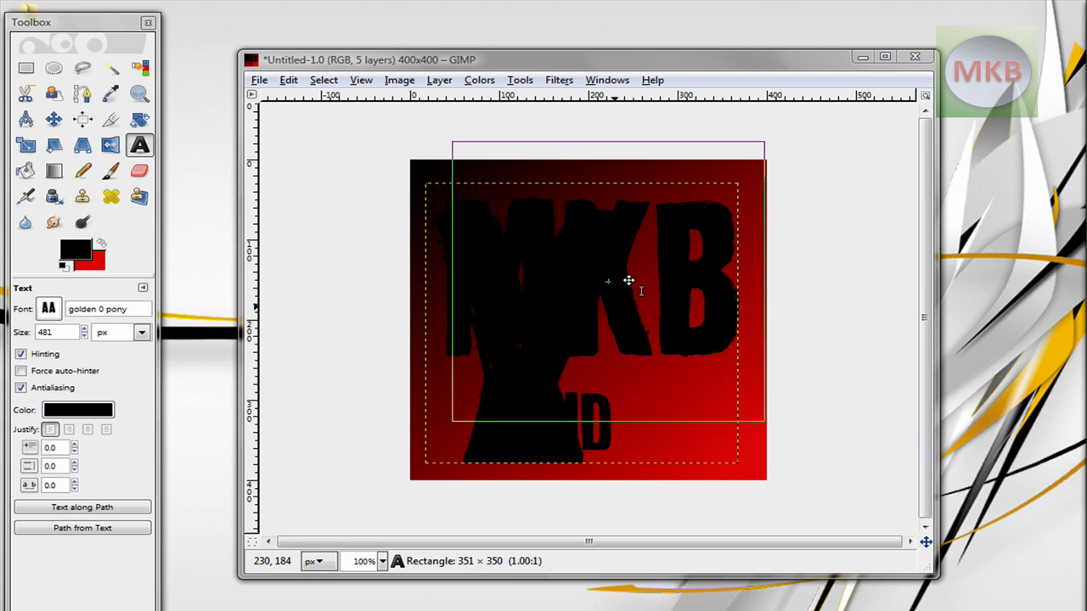
{"action": "left_click_drag", "start_coordinate": [628, 295], "coordinate": [643, 323]}
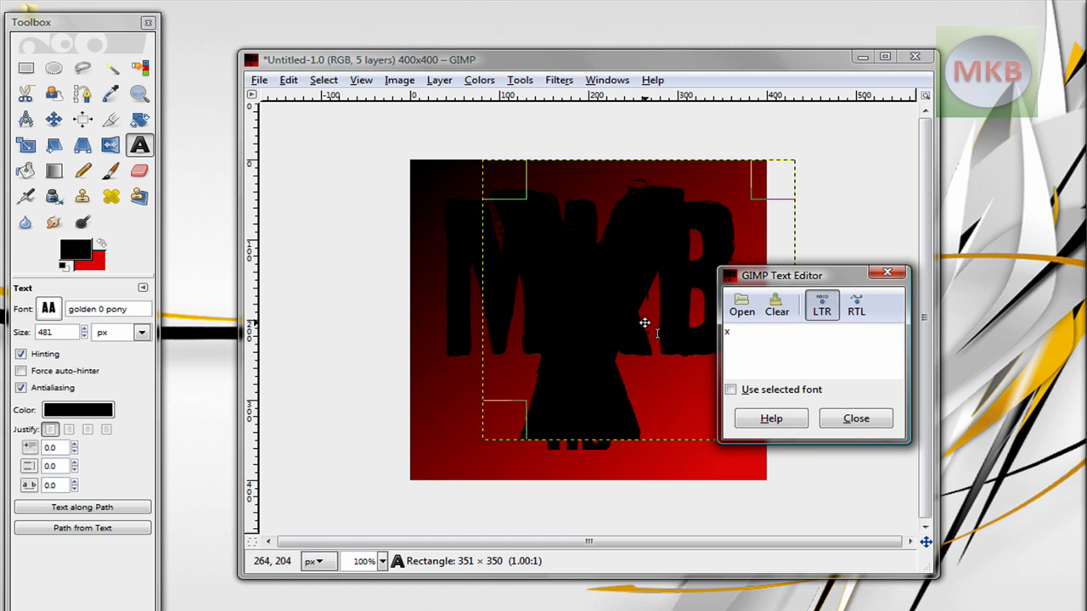
{"action": "left_click_drag", "start_coordinate": [1086, 99], "coordinate": [1086, 100]}
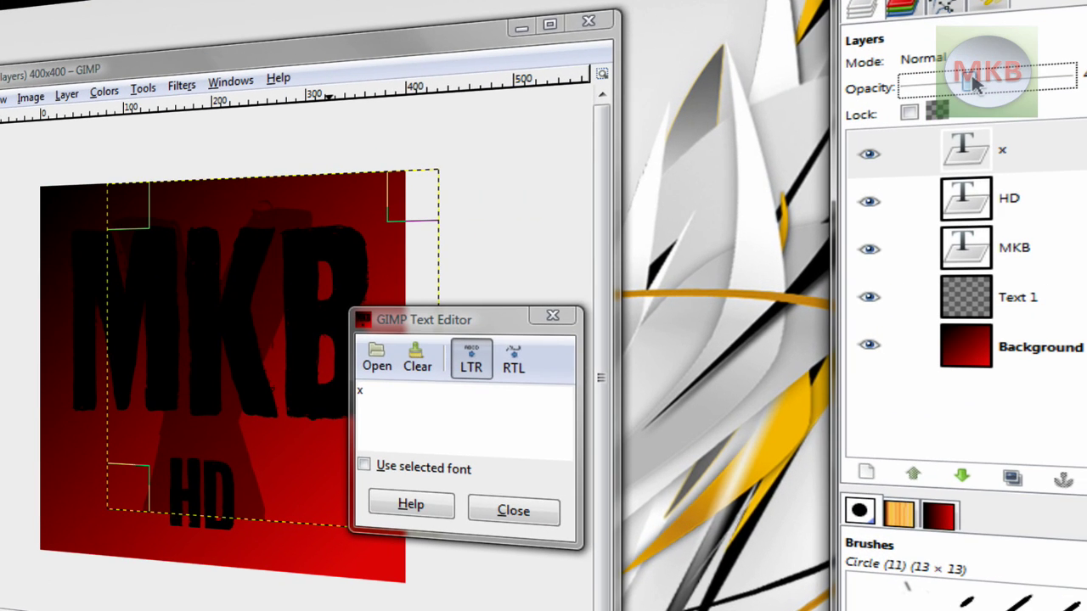
{"action": "left_click_drag", "start_coordinate": [974, 81], "coordinate": [978, 83]}
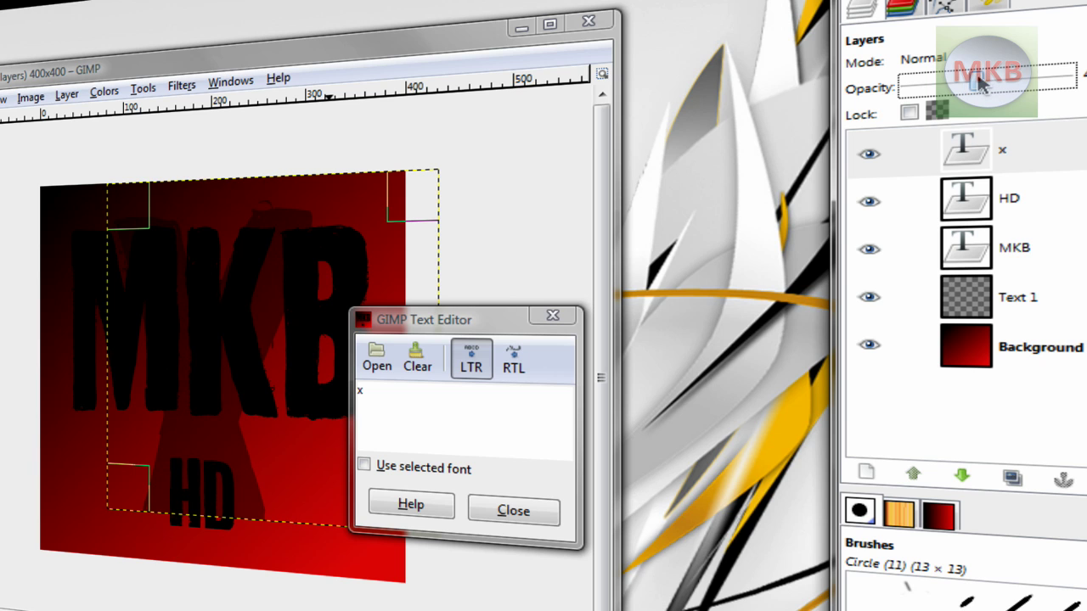
{"action": "left_click", "coordinate": [531, 510]}
{"action": "left_click", "coordinate": [205, 340]}
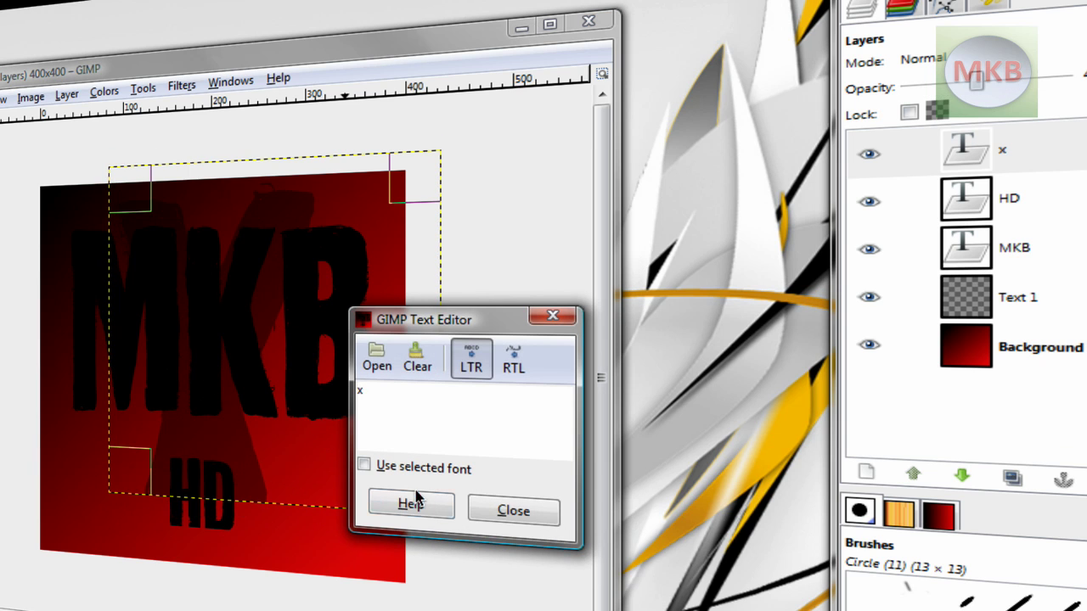
{"action": "left_click", "coordinate": [505, 508]}
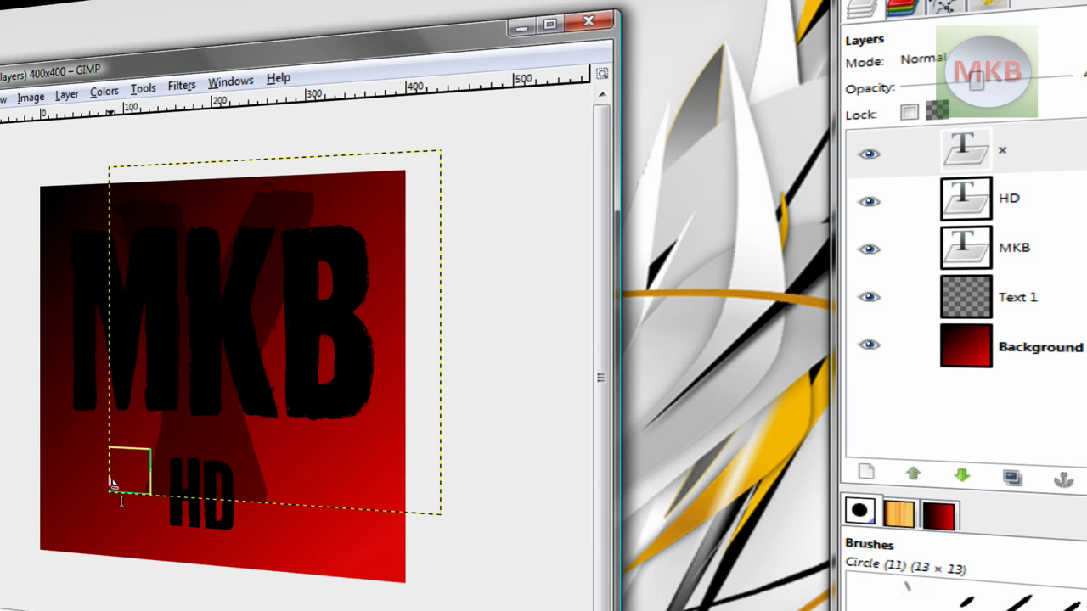
{"action": "left_click_drag", "start_coordinate": [104, 493], "coordinate": [51, 571]}
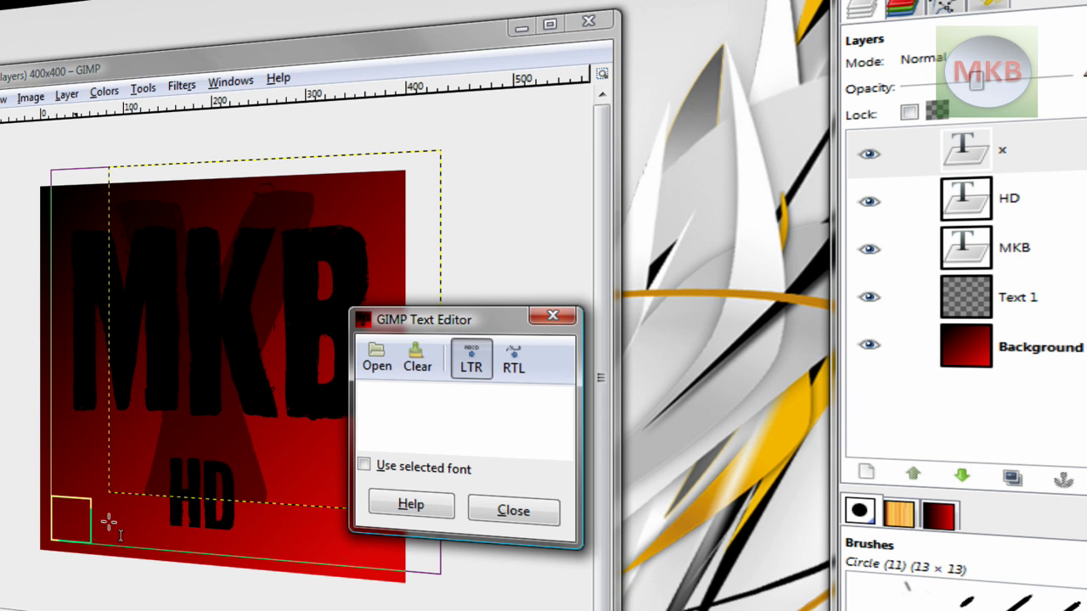
{"action": "left_click", "coordinate": [535, 513]}
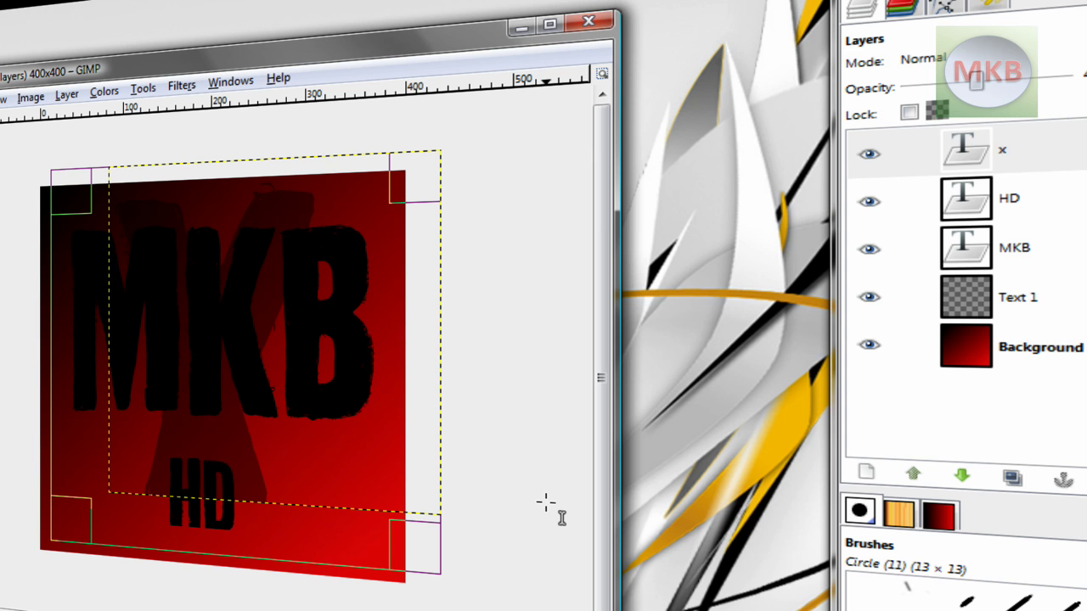
{"action": "left_click_drag", "start_coordinate": [161, 225], "coordinate": [0, 201]}
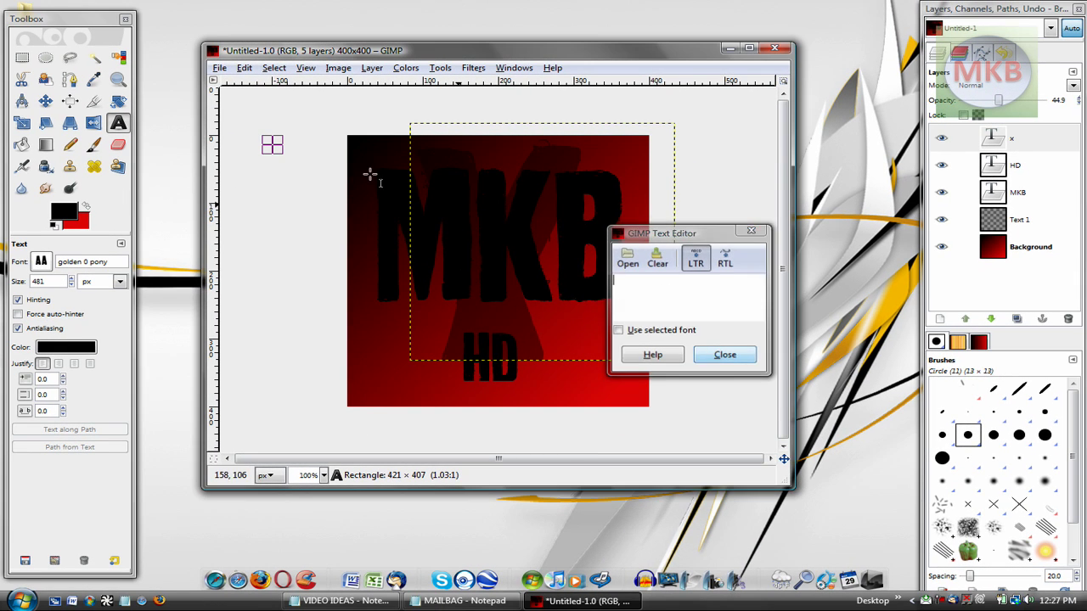
- Save the image as Channel.png in Pictures, exporting it with the default PNG settings
{"action": "key", "text": "Escape"}
{"action": "left_click", "coordinate": [153, 69]}
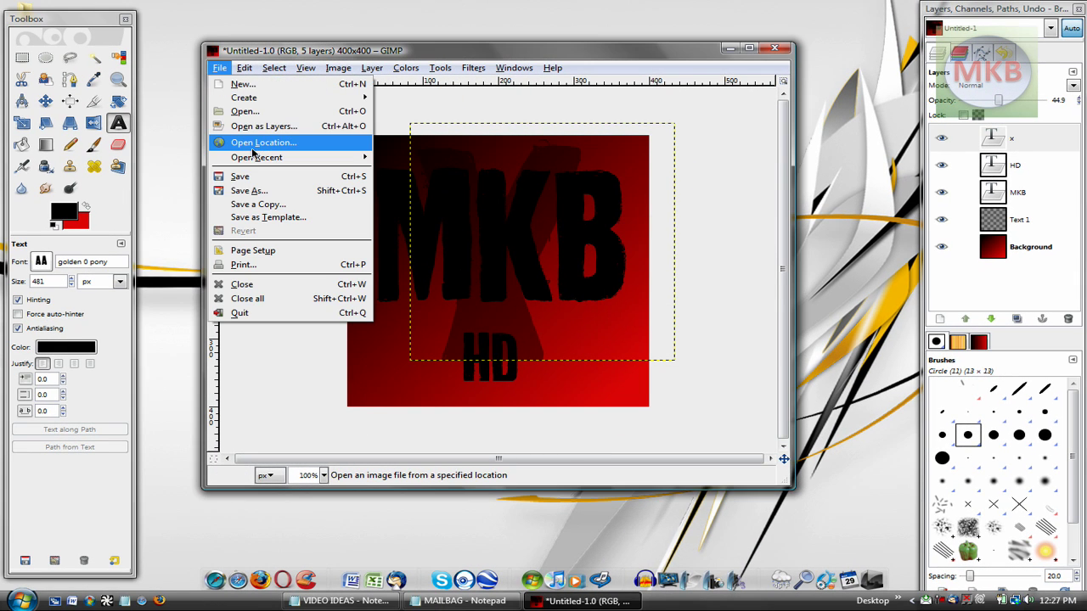
{"action": "left_click", "coordinate": [249, 190]}
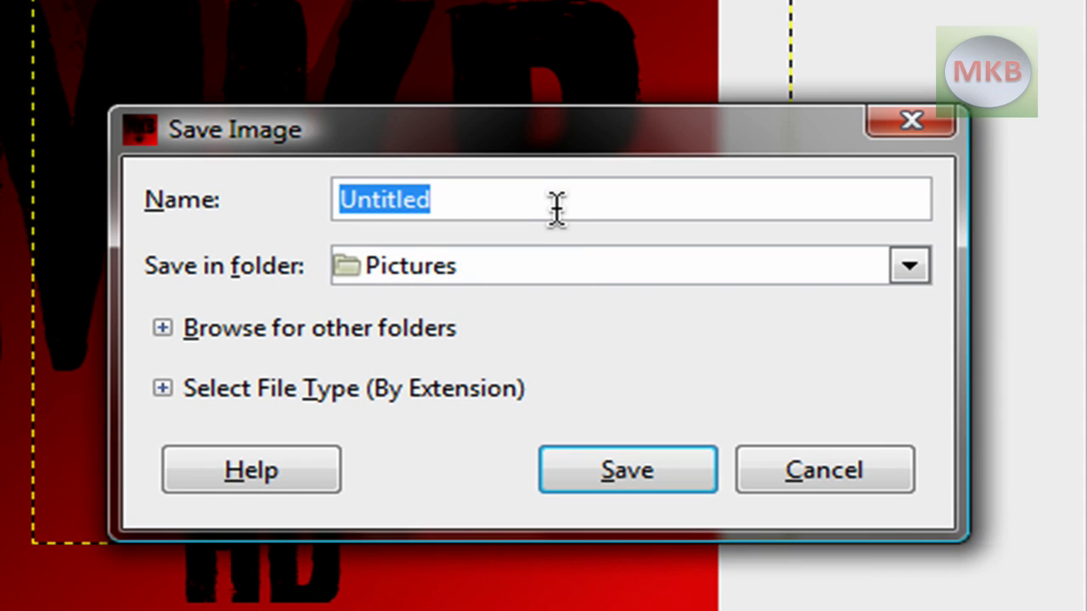
{"action": "type", "text": "Channel"}
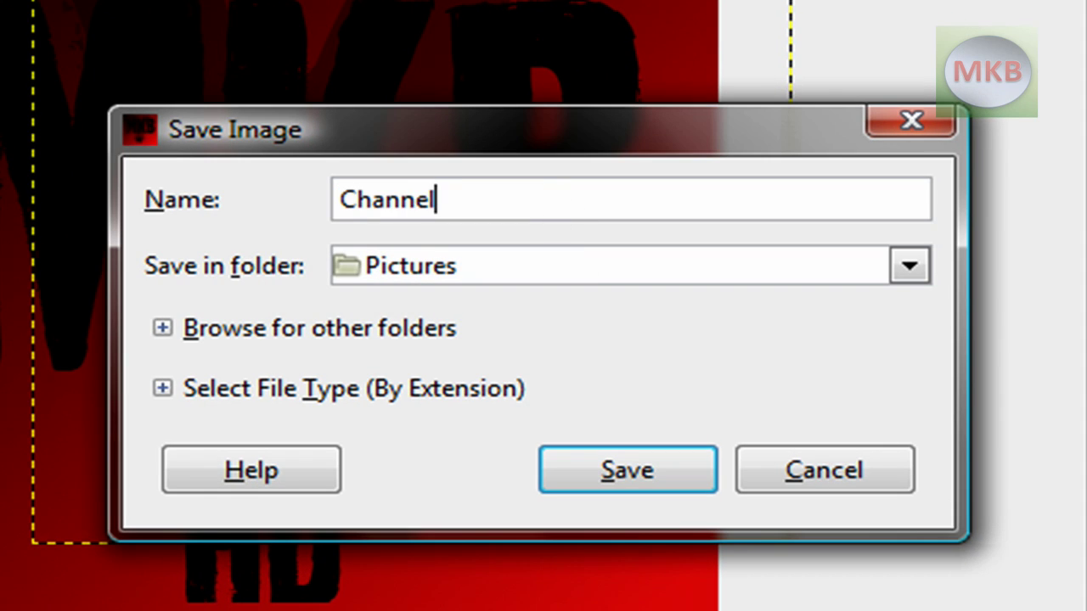
{"action": "type", "text": " Icon"}
{"action": "key", "text": "BackSpace"}
{"action": "key", "text": "BackSpace"}
{"action": "key", "text": "BackSpace"}
{"action": "key", "text": "BackSpace"}
{"action": "key", "text": "BackSpace"}
{"action": "key", "text": "BackSpace"}
{"action": "type", "text": "l.png"}
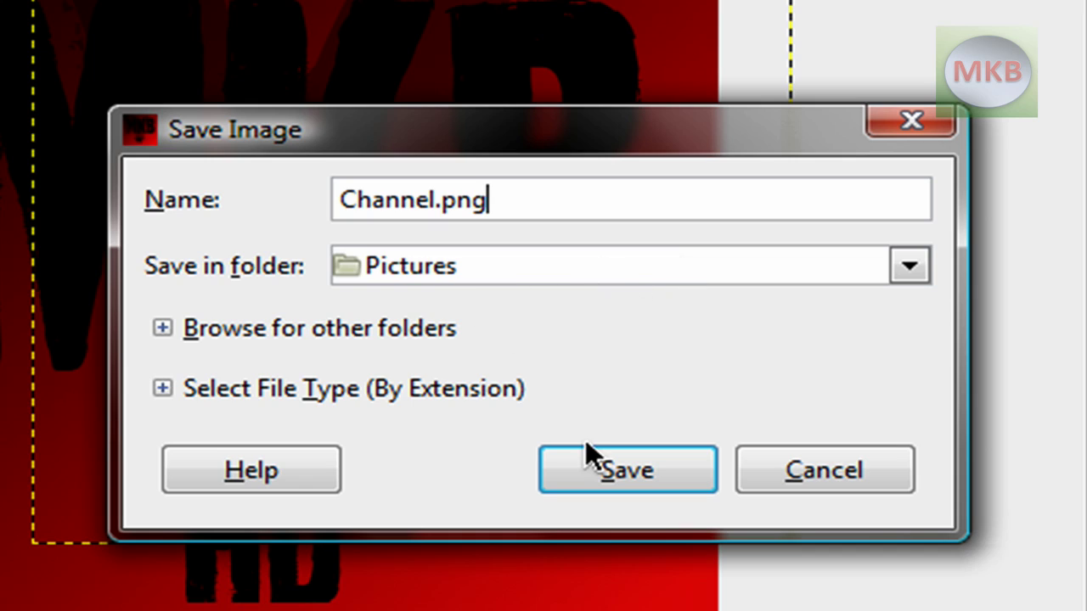
{"action": "left_click", "coordinate": [641, 476]}
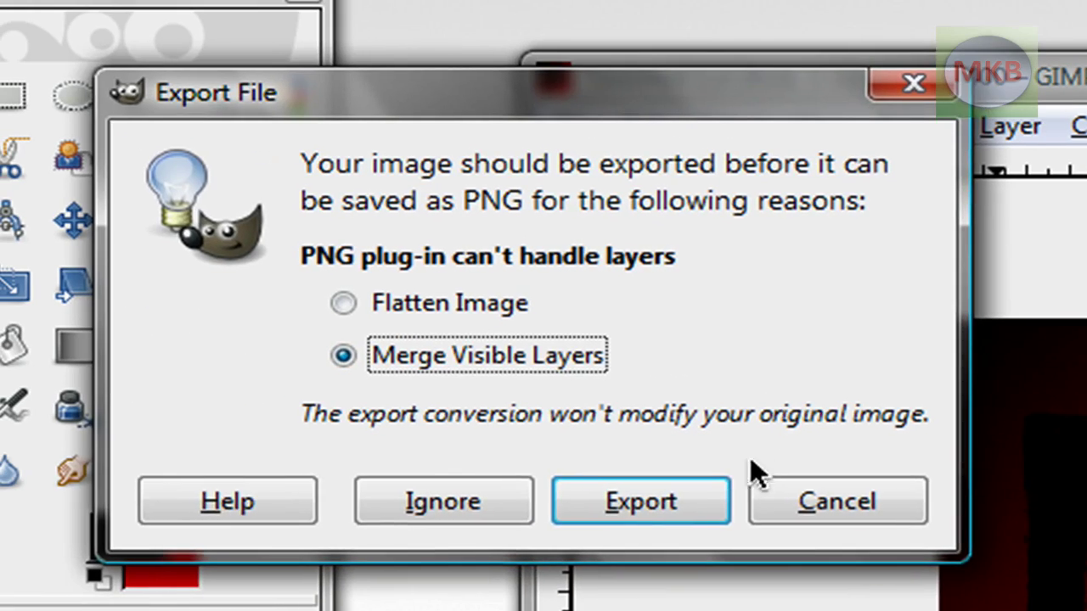
{"action": "left_click", "coordinate": [667, 497]}
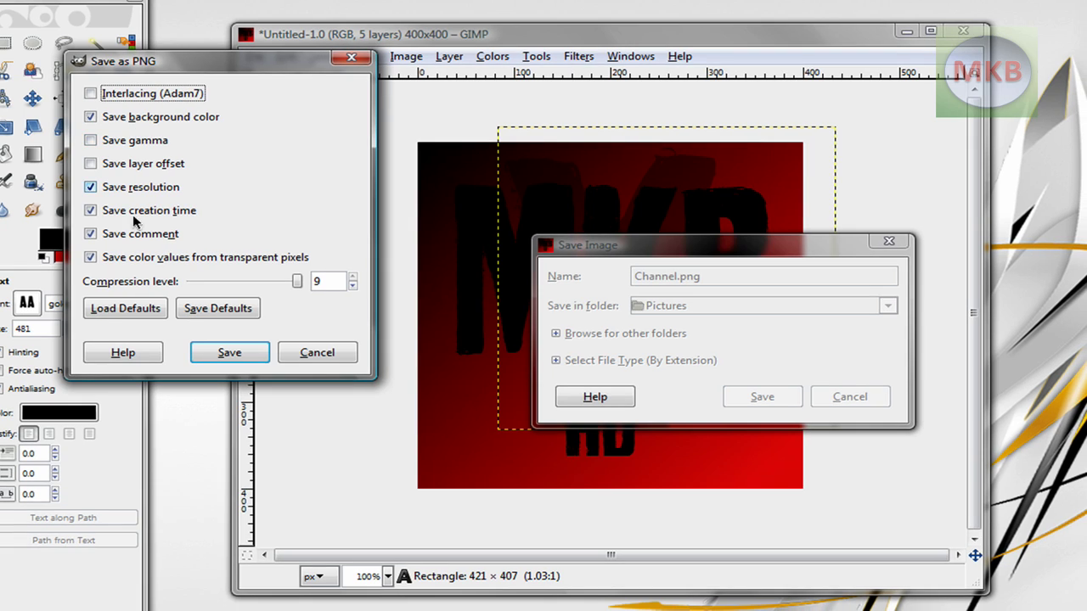
{"action": "left_click", "coordinate": [231, 354]}
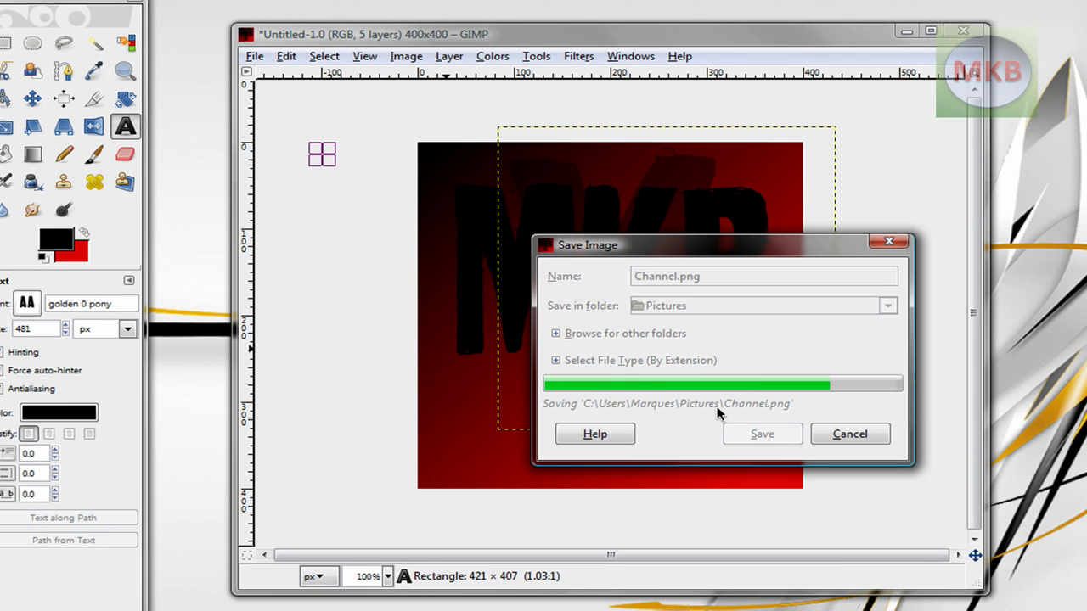
- Close the image and GIMP, then open Pictures and select the Channel image
{"action": "left_click", "coordinate": [962, 31]}
{"action": "left_click", "coordinate": [963, 32]}
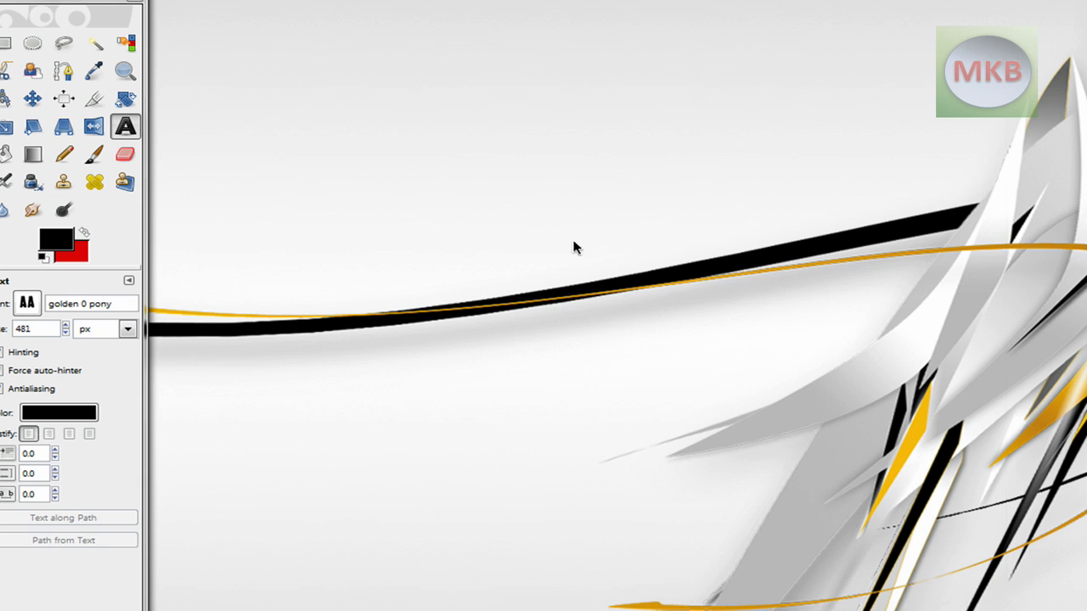
{"action": "key", "text": "super"}
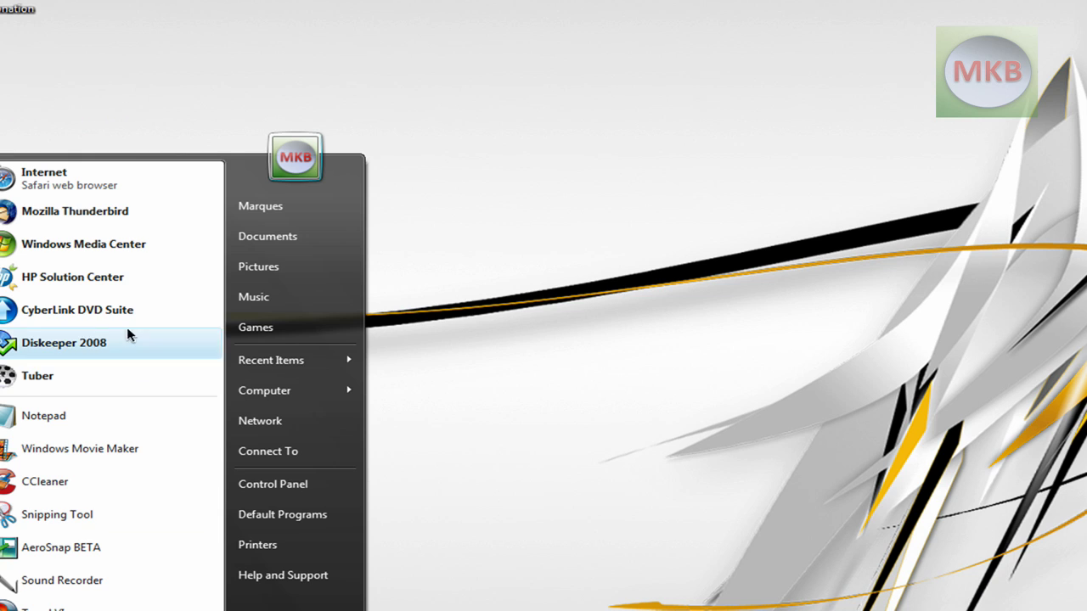
{"action": "left_click", "coordinate": [306, 270]}
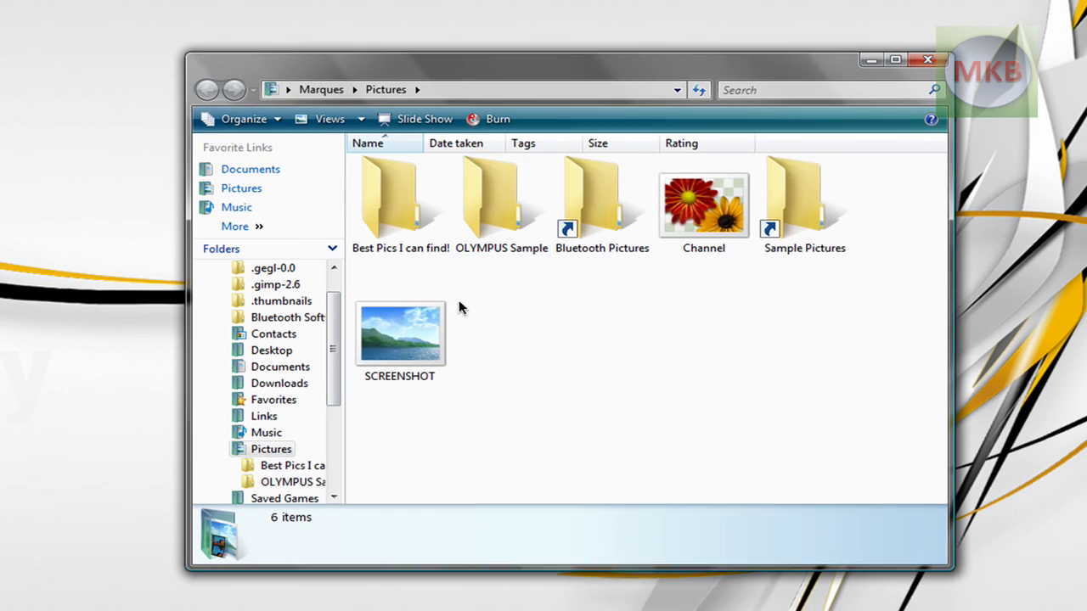
{"action": "left_click", "coordinate": [722, 194]}
- Open Channel.png in Windows Photo Gallery to review the finished red-gradient MKB/HD icon
{"action": "double_click", "coordinate": [721, 194]}
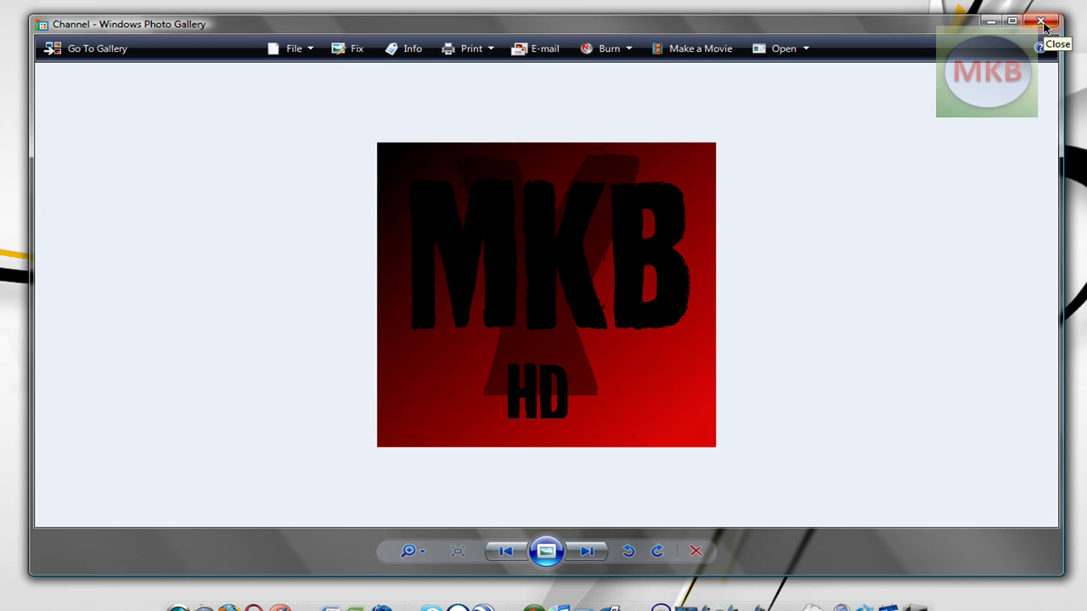
- Close Photo Gallery, send the SCREENSHOT image to the Recycle Bin, and close the Pictures window
{"action": "left_click", "coordinate": [1041, 22]}
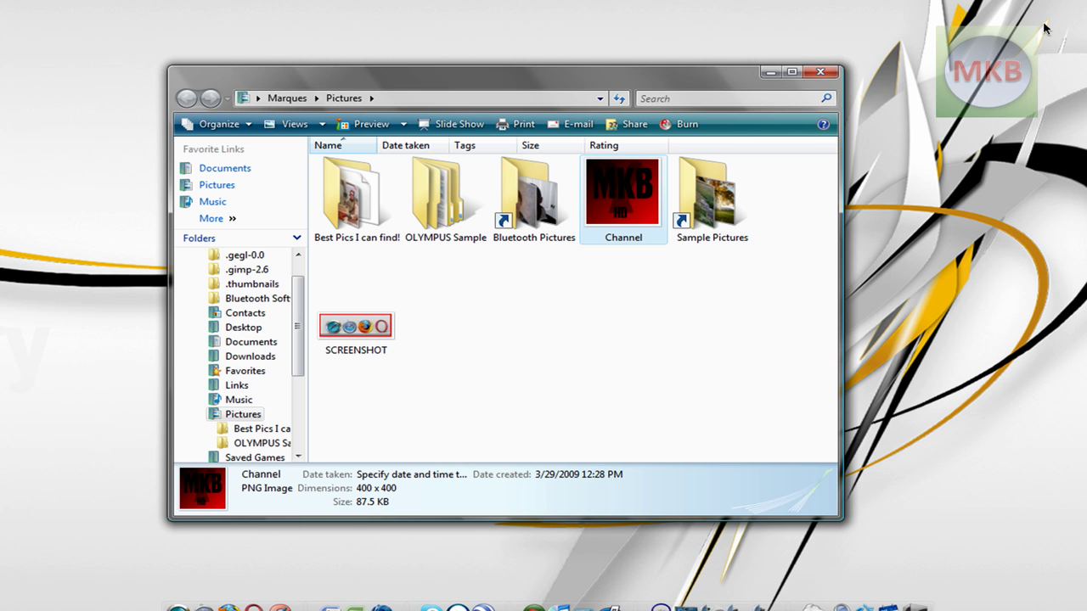
{"action": "left_click", "coordinate": [601, 312]}
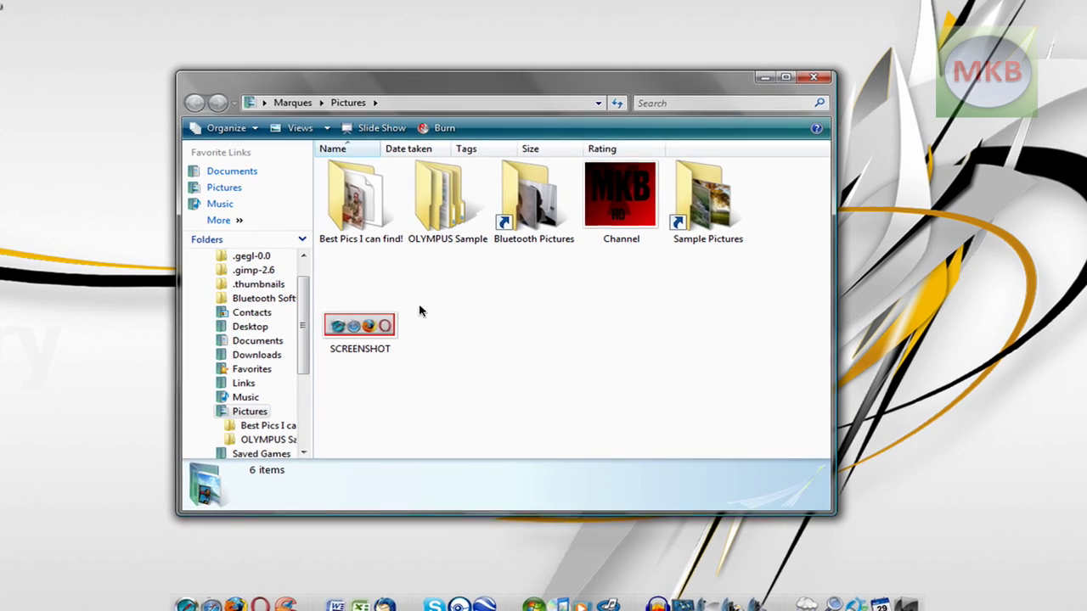
{"action": "left_click", "coordinate": [357, 328]}
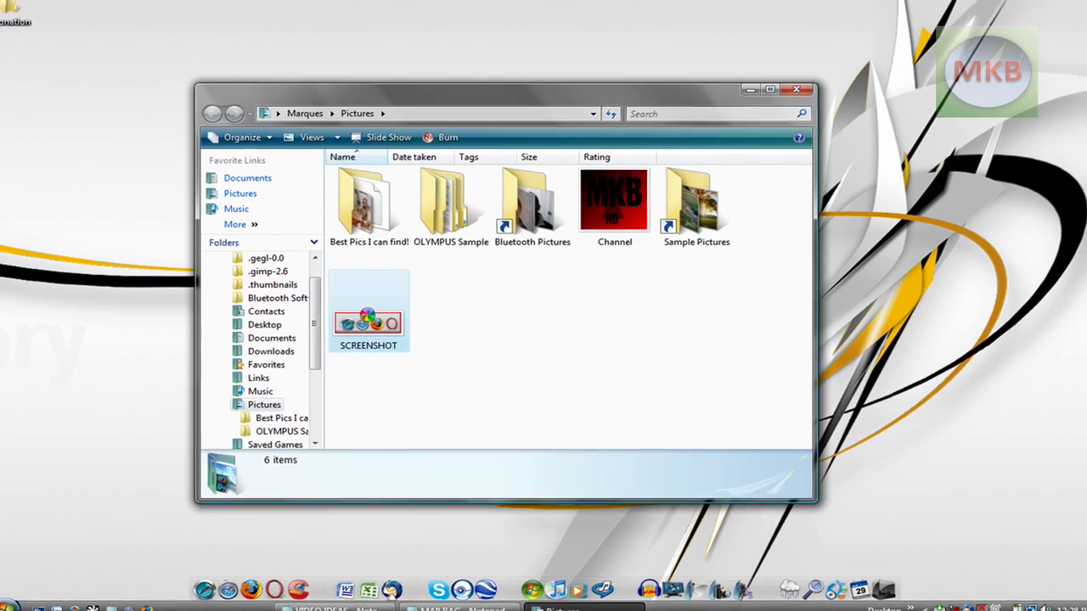
{"action": "right_click", "coordinate": [364, 321]}
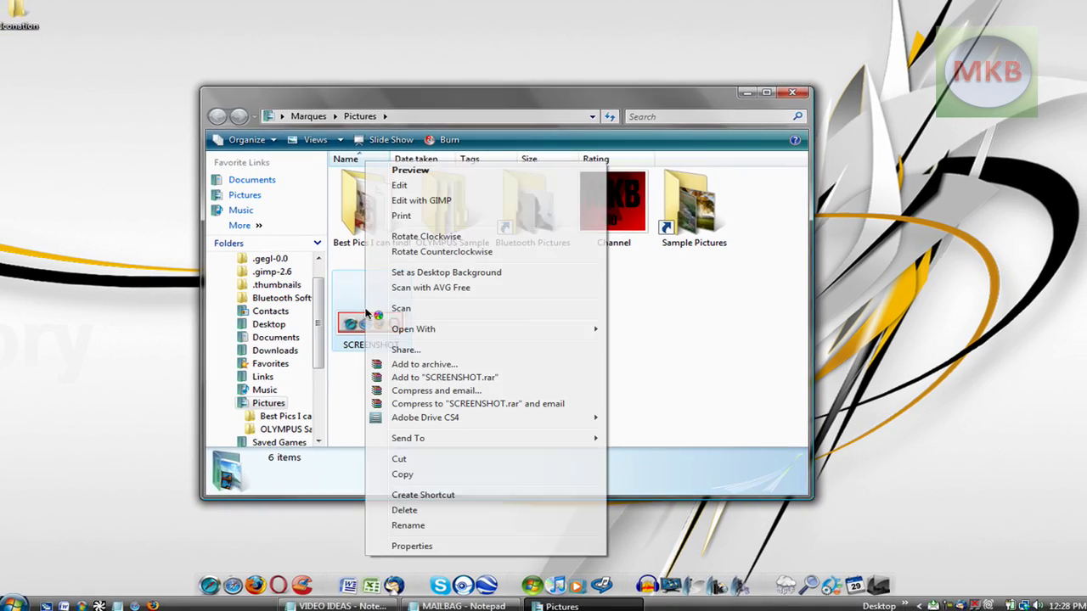
{"action": "left_click", "coordinate": [401, 507]}
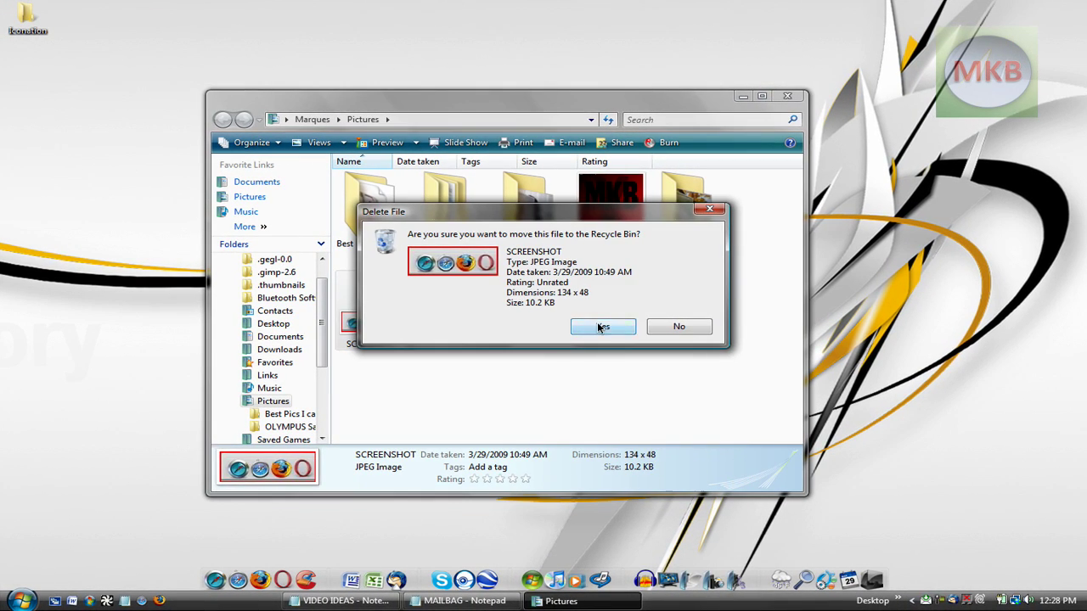
{"action": "left_click", "coordinate": [620, 327]}
{"action": "left_click", "coordinate": [792, 98]}
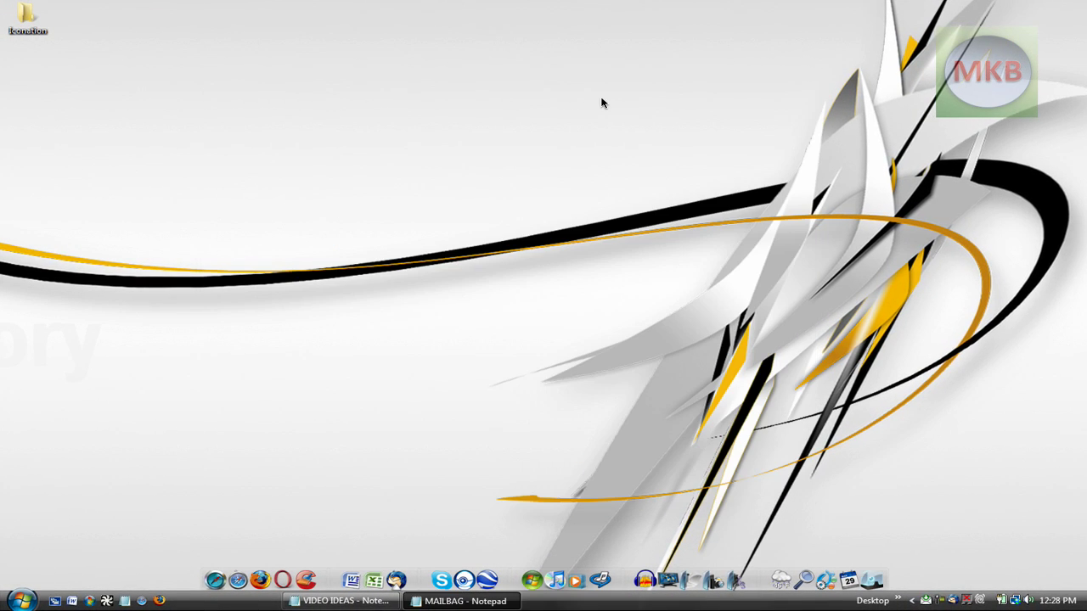